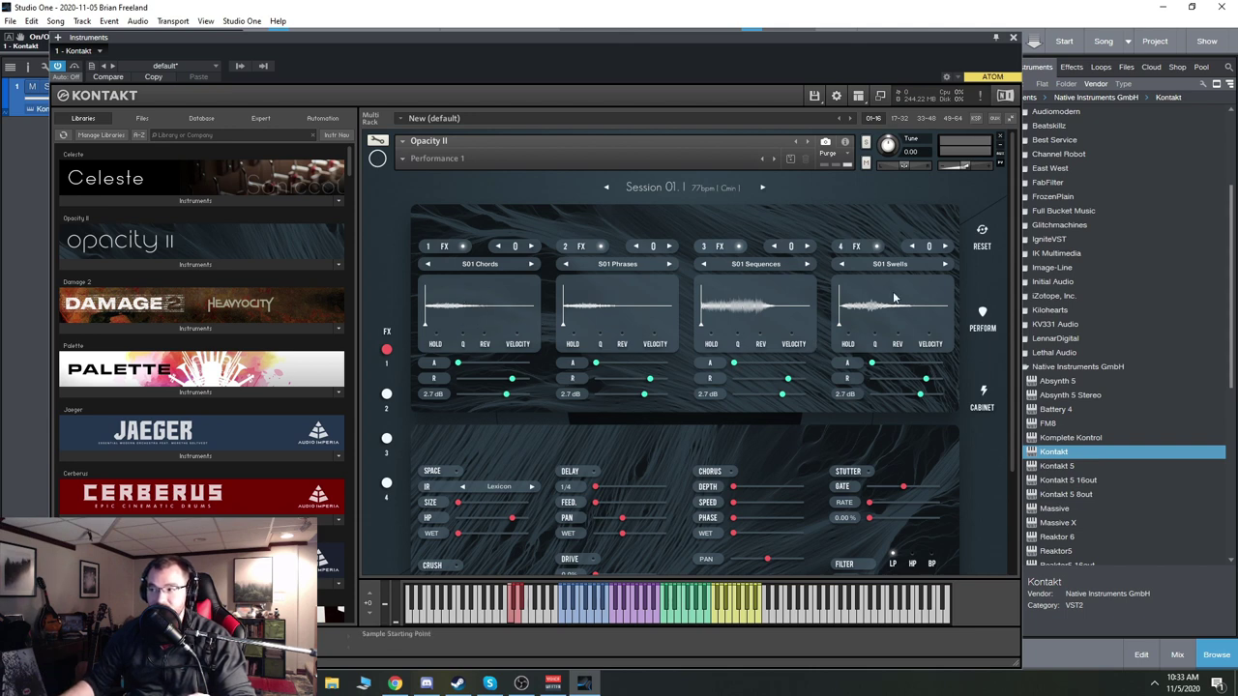
- Play the song from bar 1 and follow the Opacity 2 notes in the note editor up to bar 32
mouse_move(541, 686)
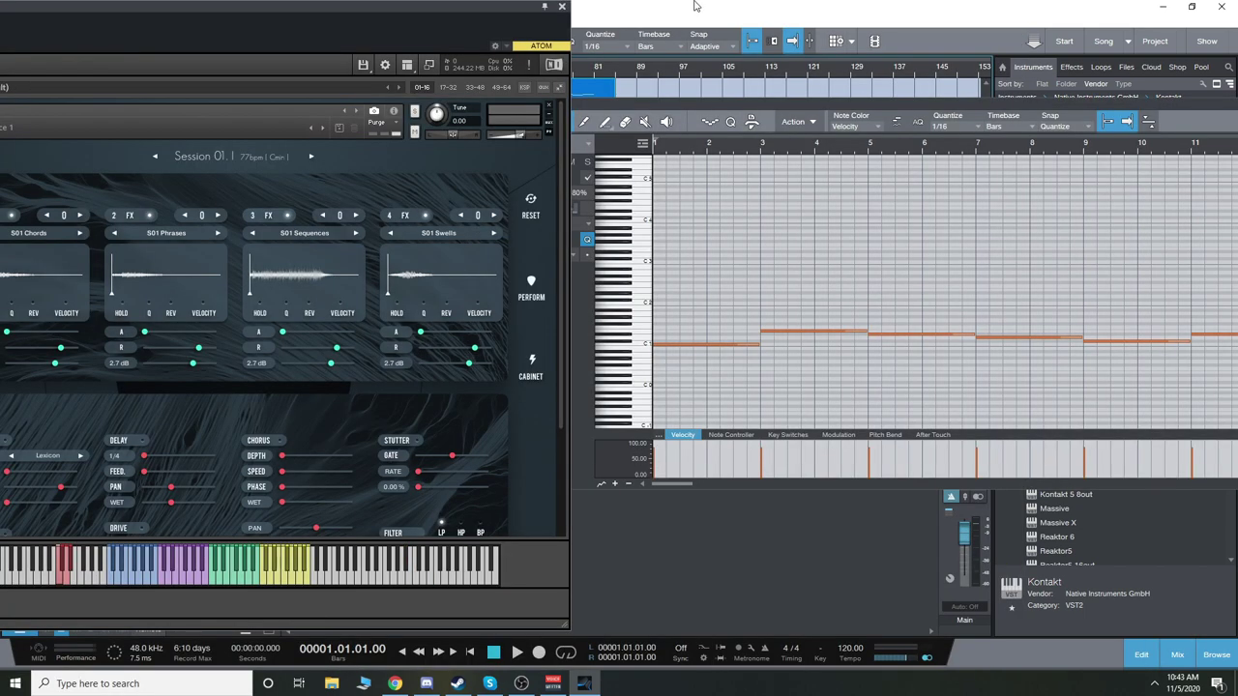
key("space")
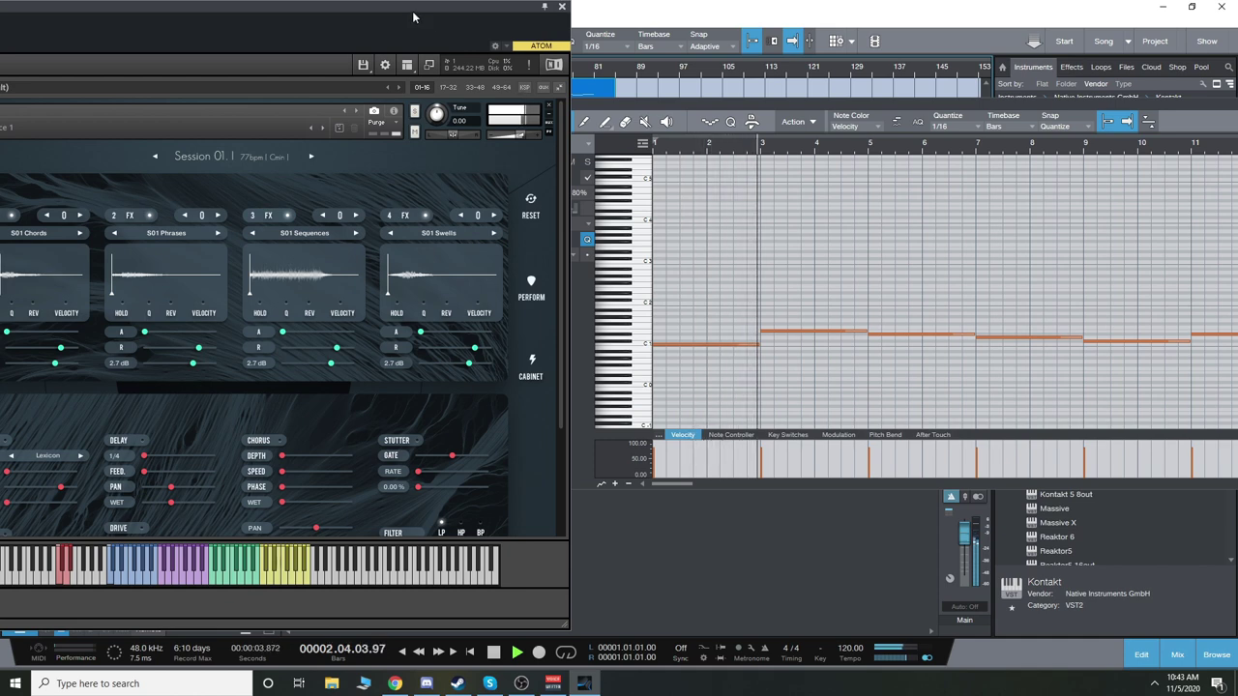
left_click_drag(413, 17, 451, 16)
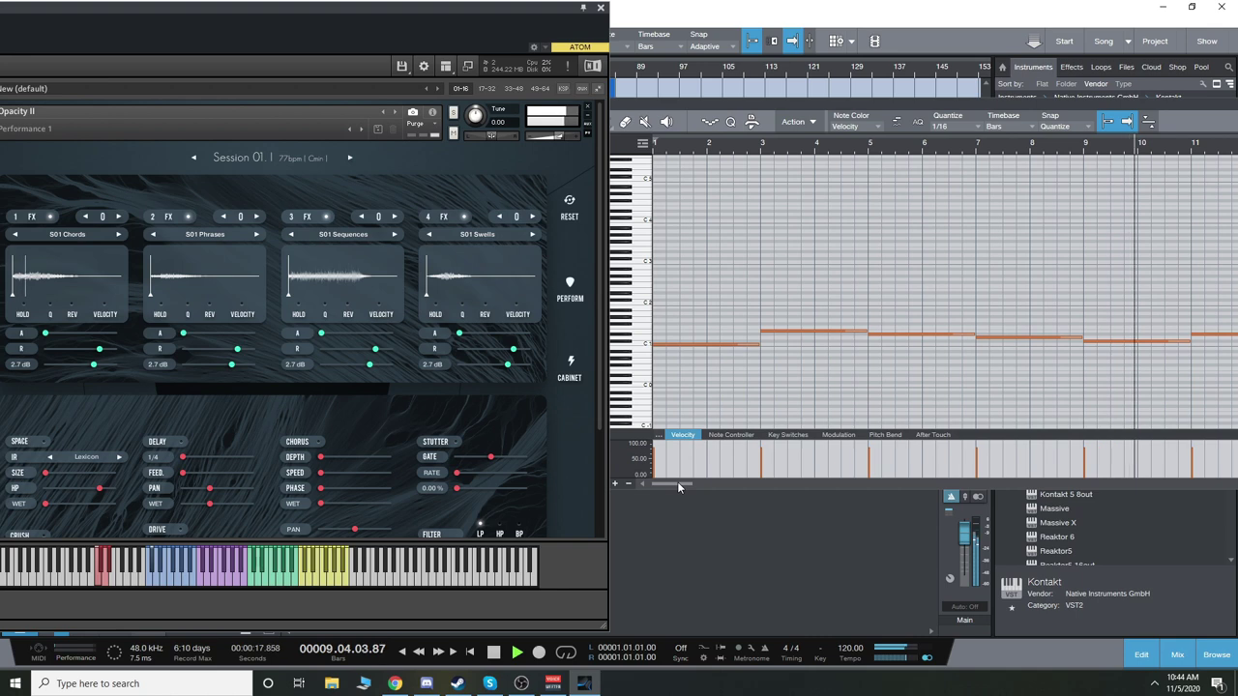
left_click_drag(675, 483, 700, 487)
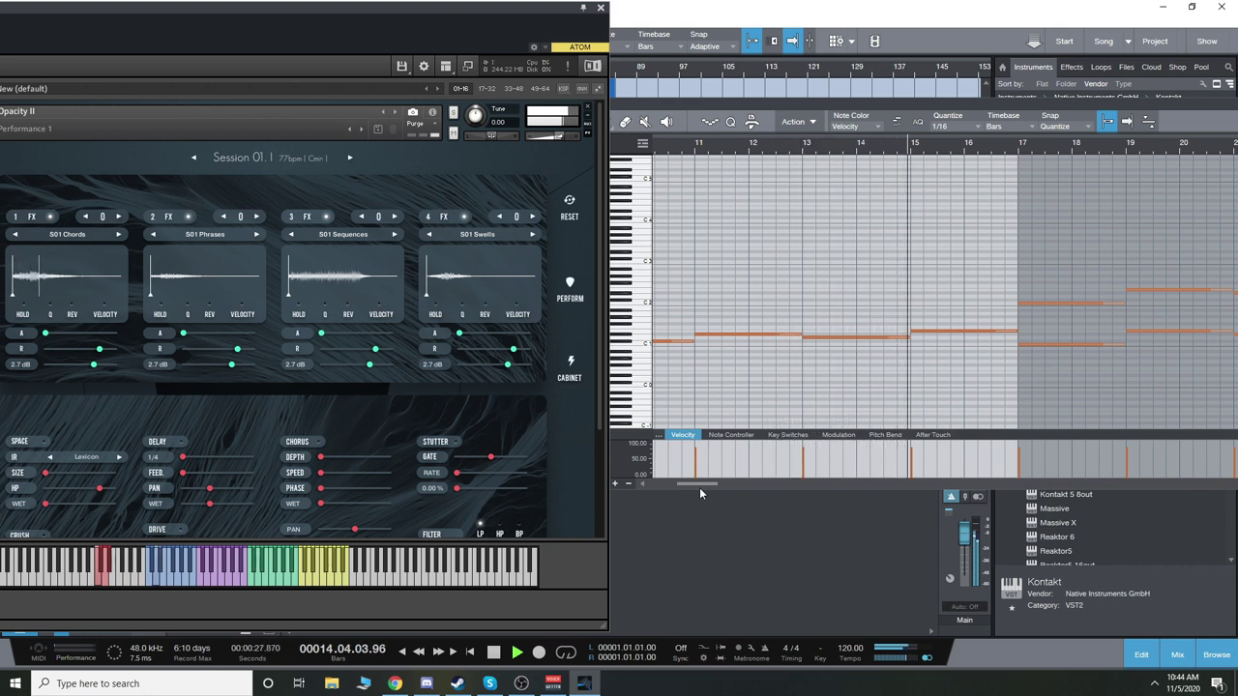
left_click_drag(702, 487, 716, 489)
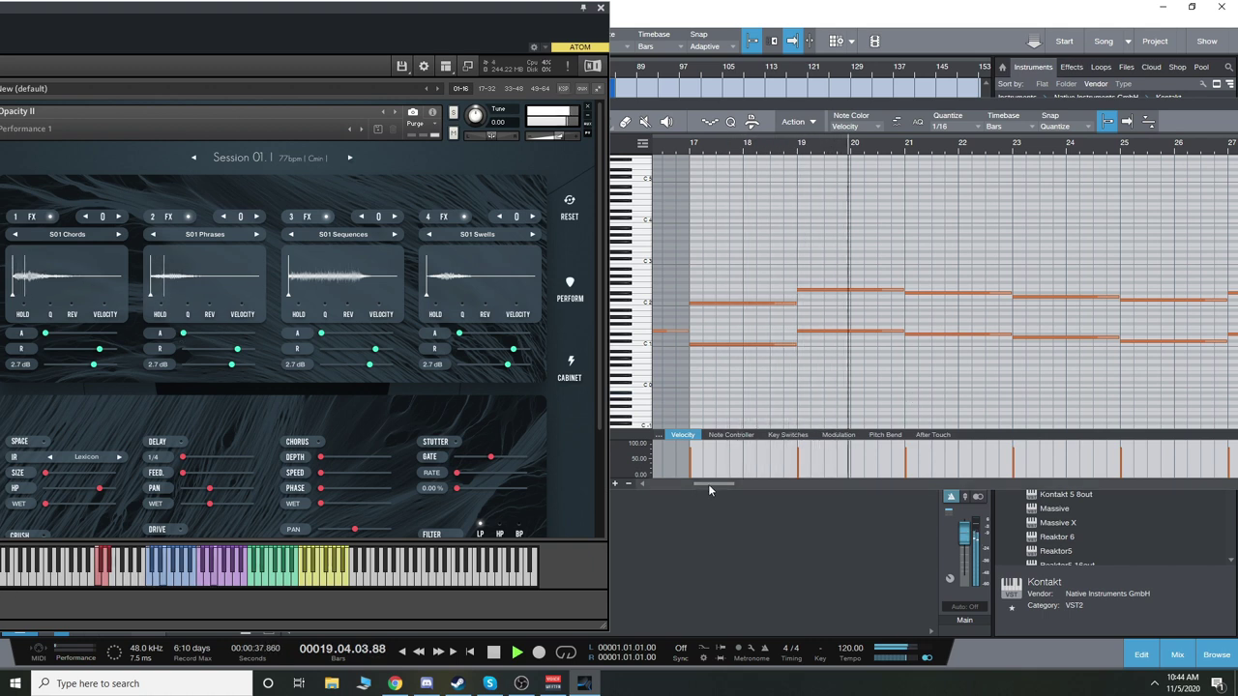
left_click_drag(710, 482, 716, 483)
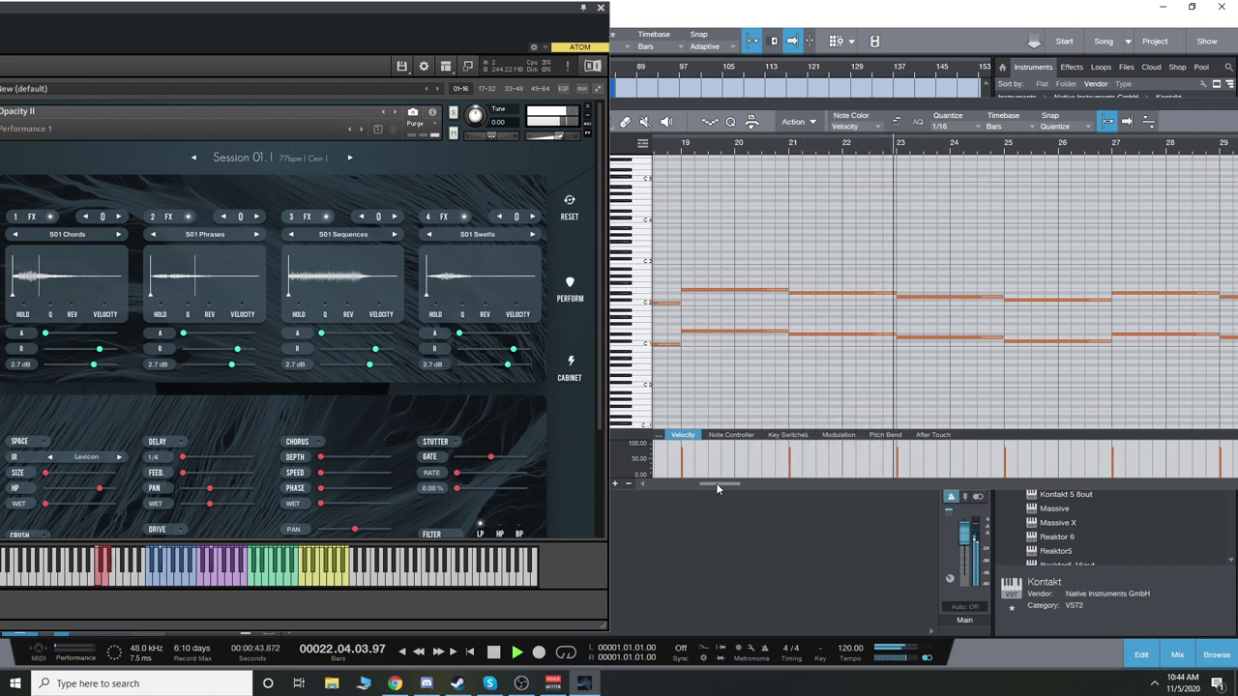
left_click_drag(716, 483, 728, 484)
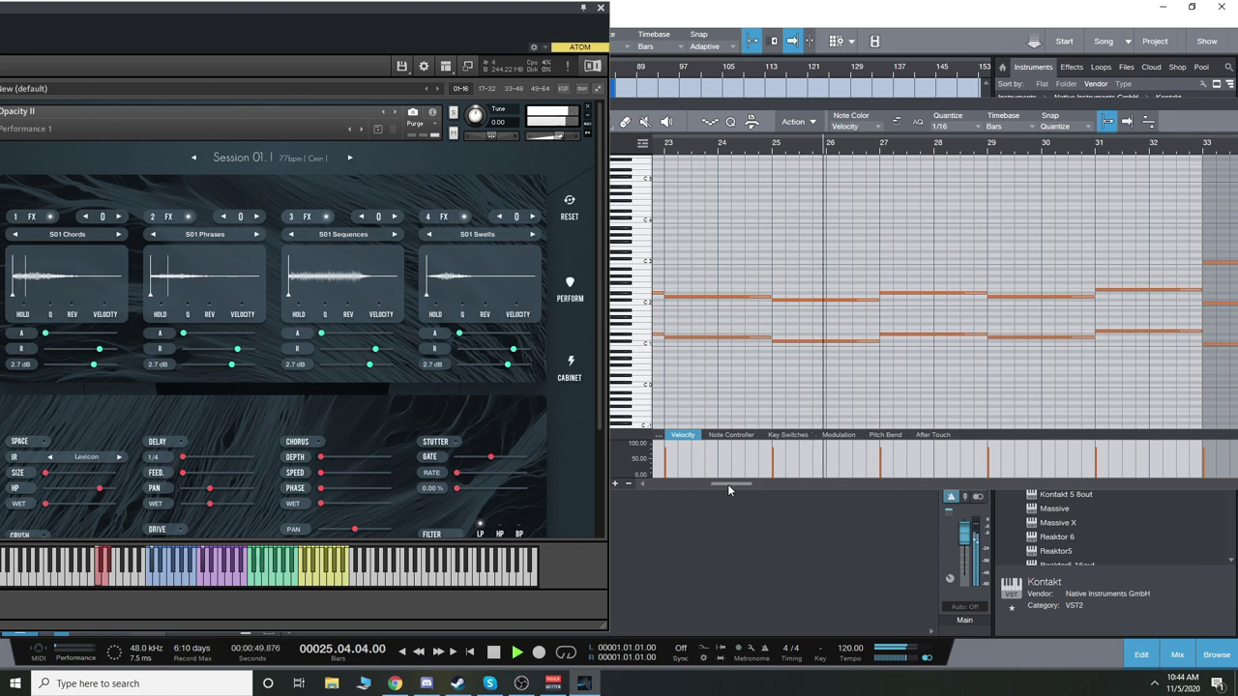
left_click_drag(727, 484, 738, 487)
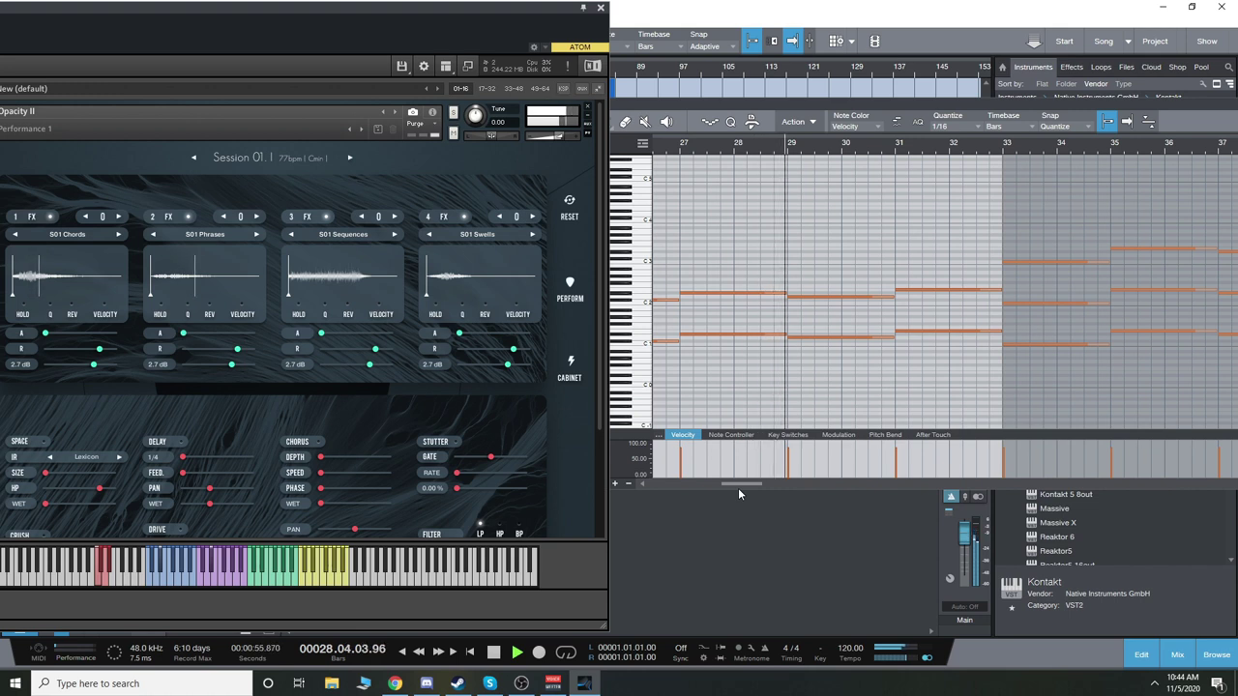
left_click_drag(738, 488, 748, 489)
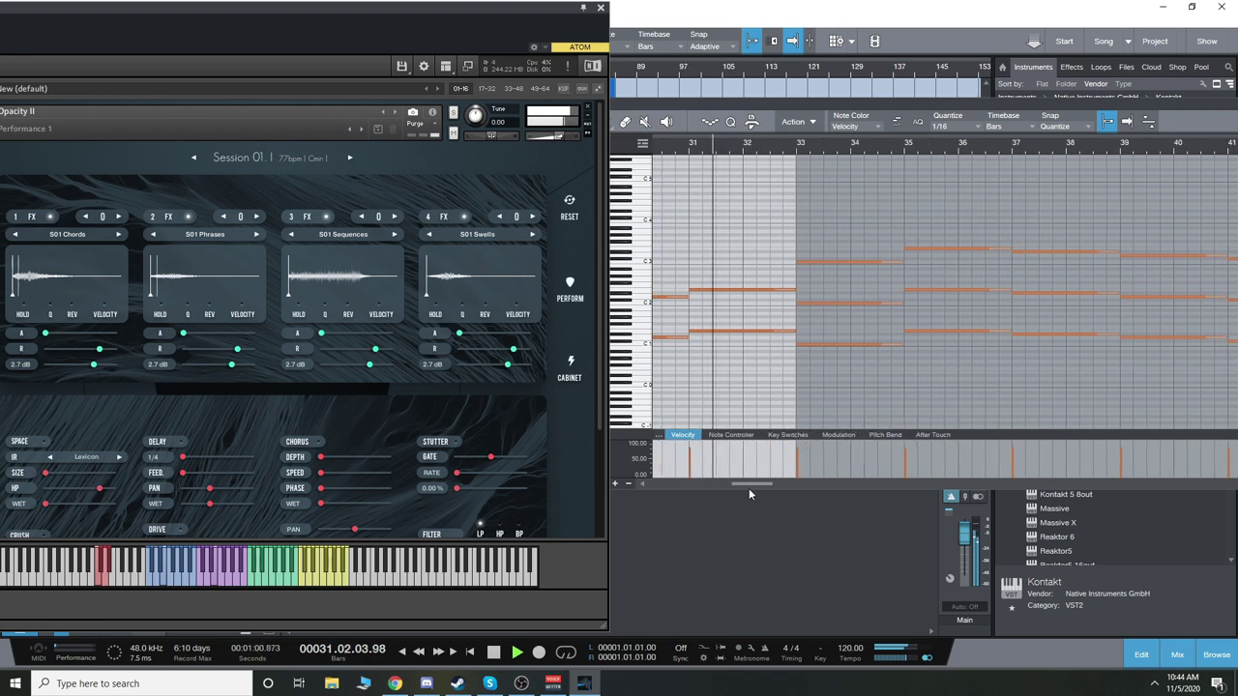
- Make the part starting at bar 33 active in the note editor and follow its playback up to bar 48
left_click(922, 398)
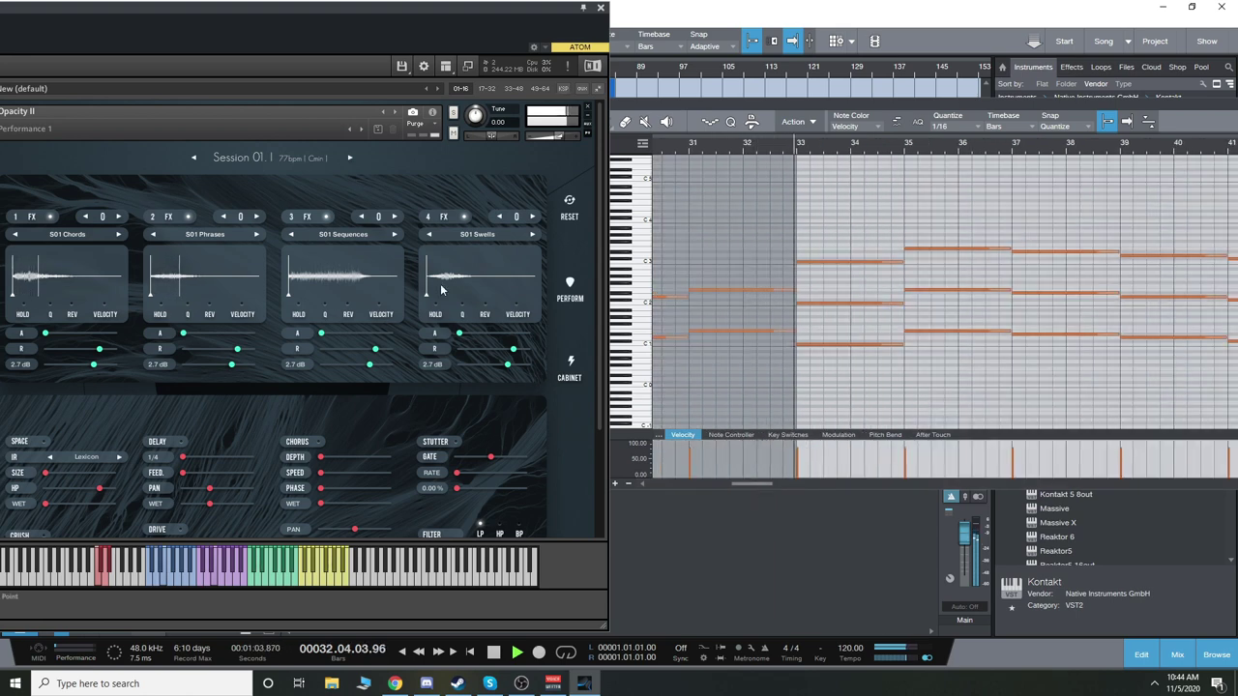
left_click_drag(763, 483, 769, 487)
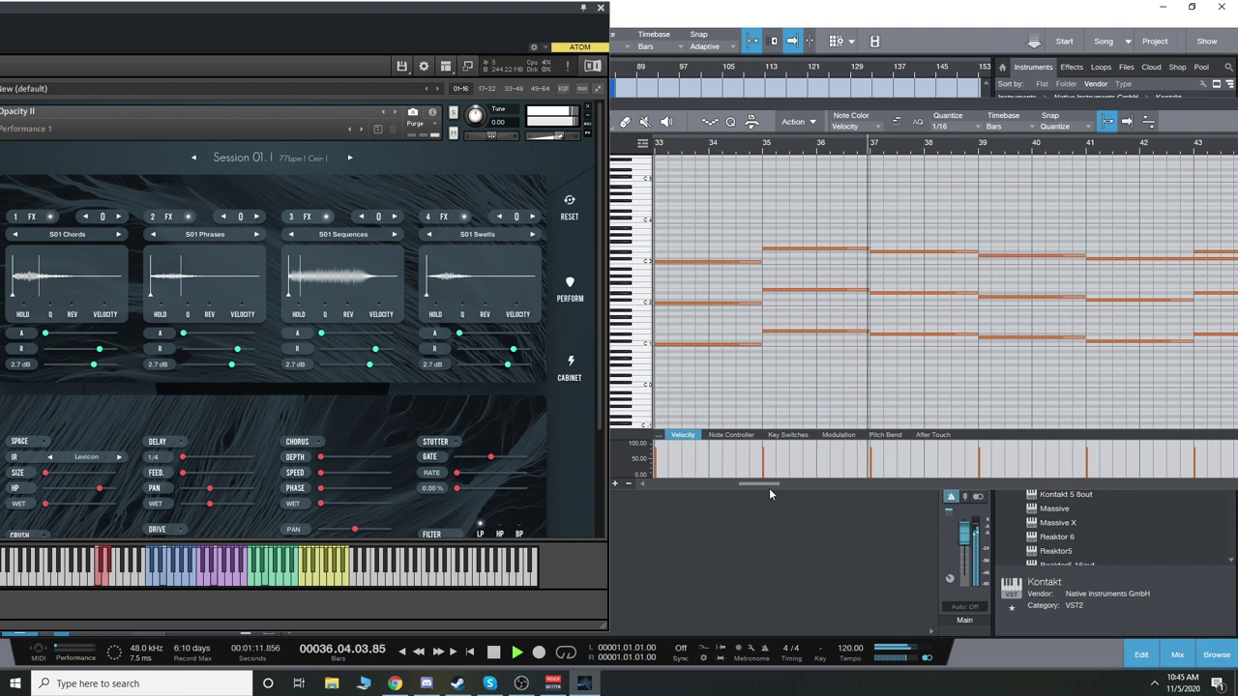
left_click_drag(769, 487, 780, 488)
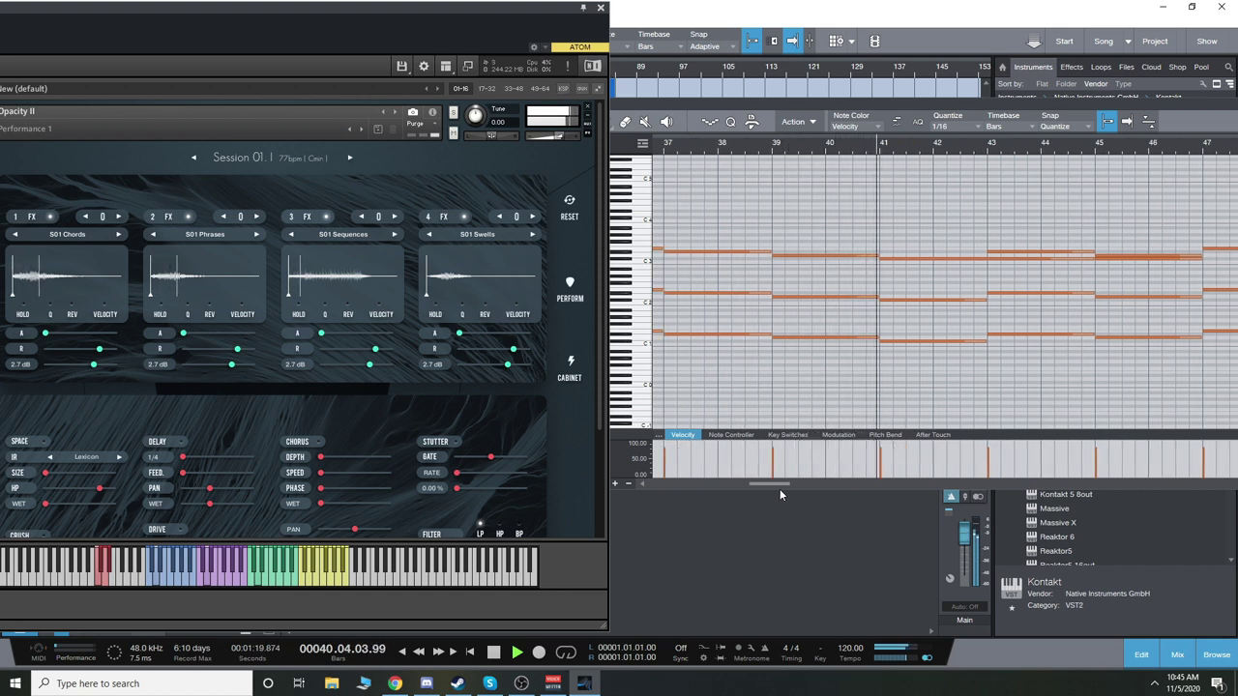
left_click_drag(780, 488, 789, 489)
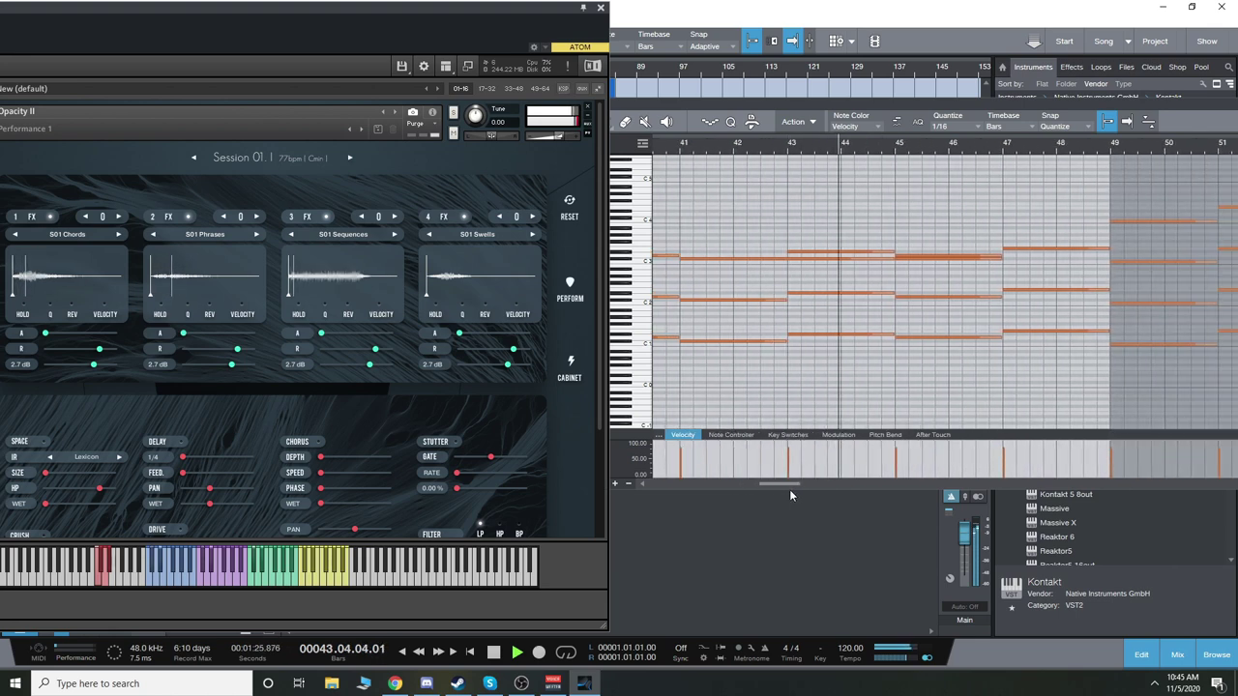
left_click_drag(789, 490, 808, 491)
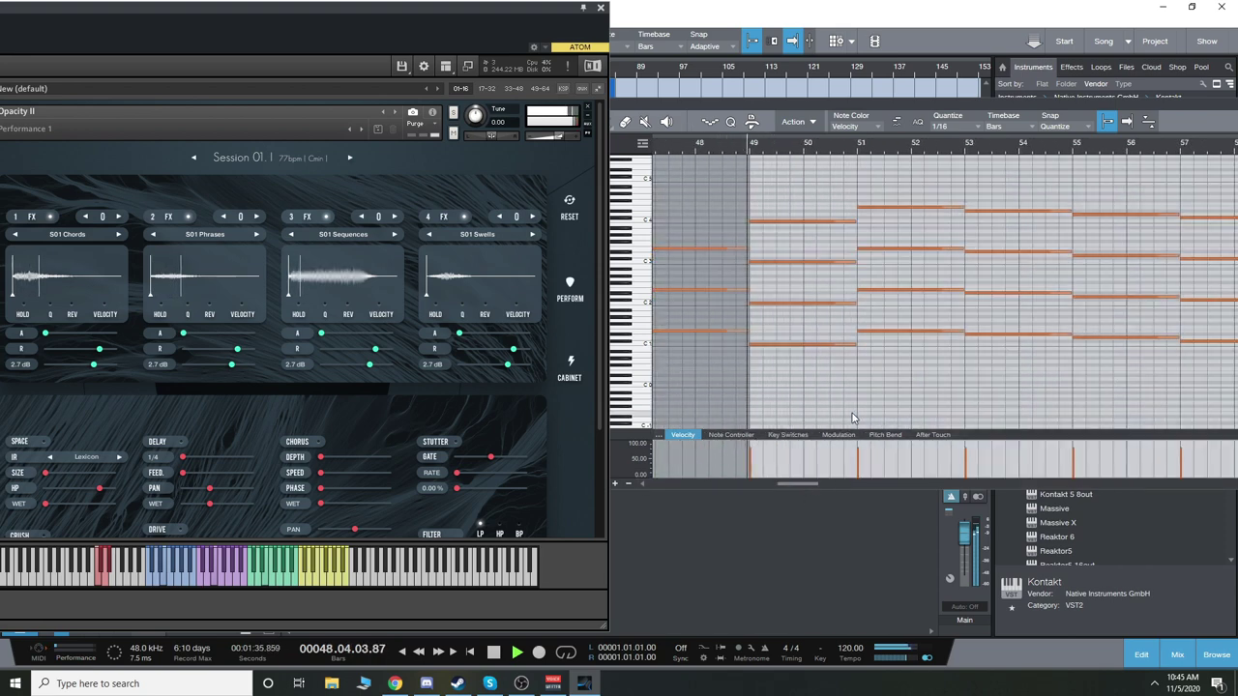
- Follow the playback of the four-layer part in the note editor from bar 49 to bar 64
left_click_drag(784, 485, 789, 485)
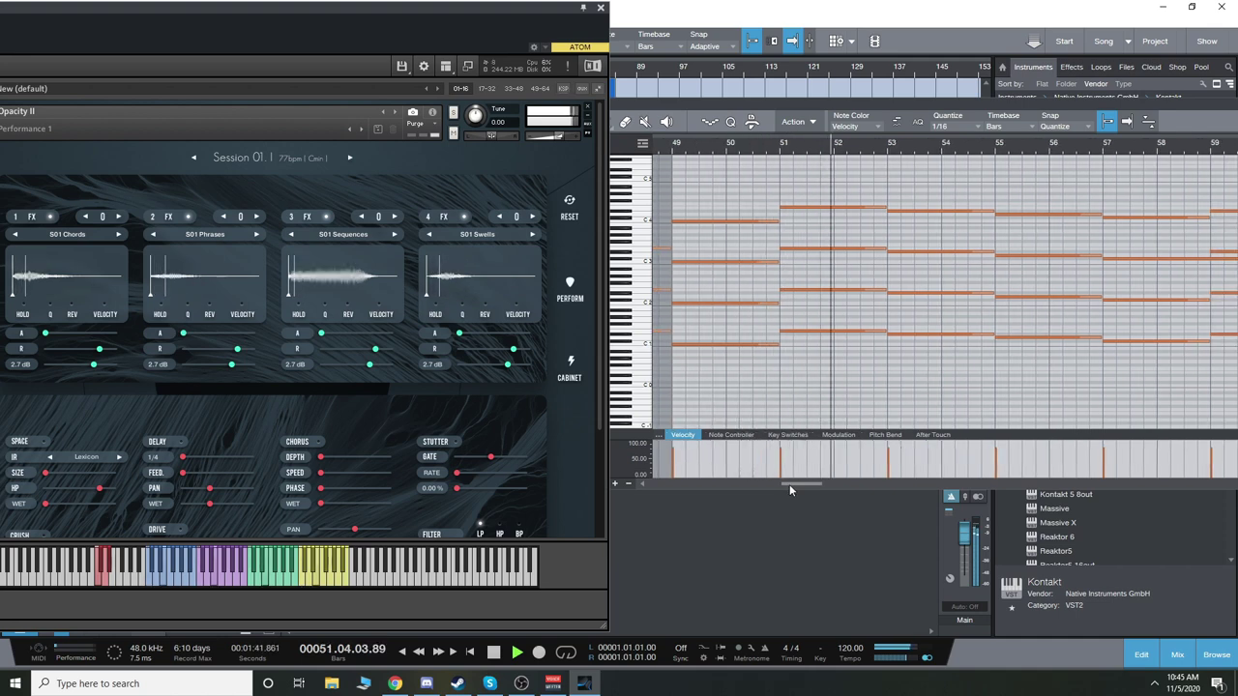
left_click_drag(790, 485, 796, 485)
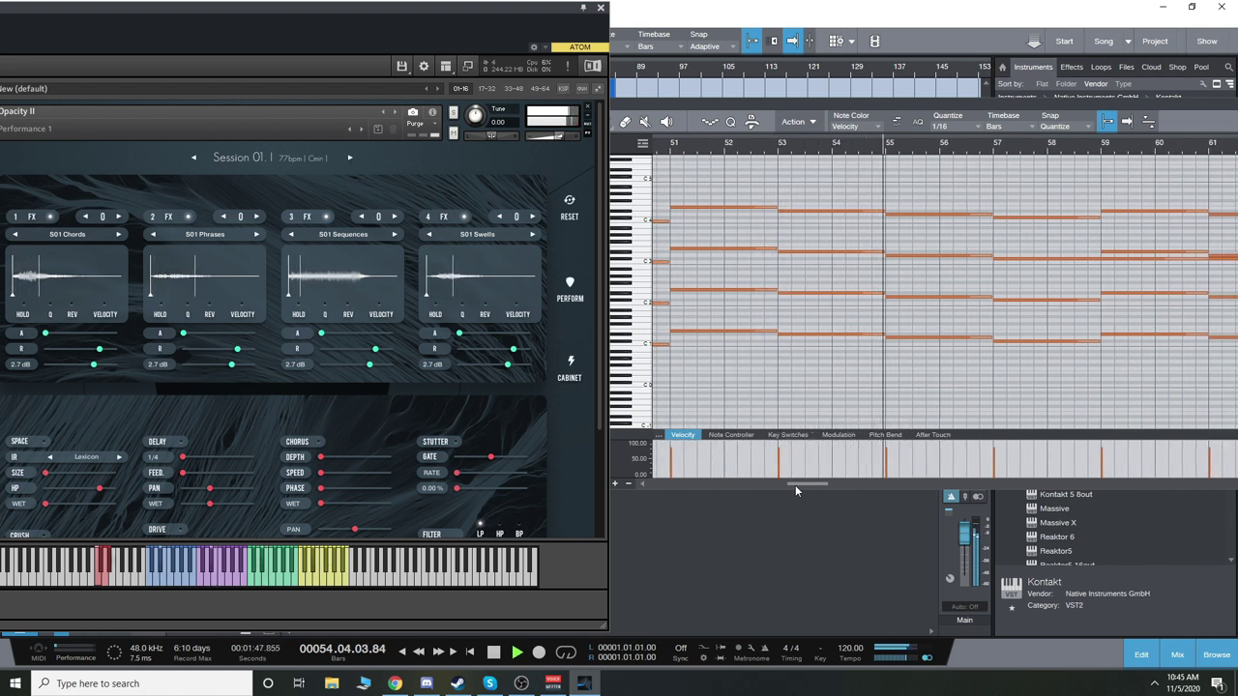
left_click_drag(795, 485, 805, 485)
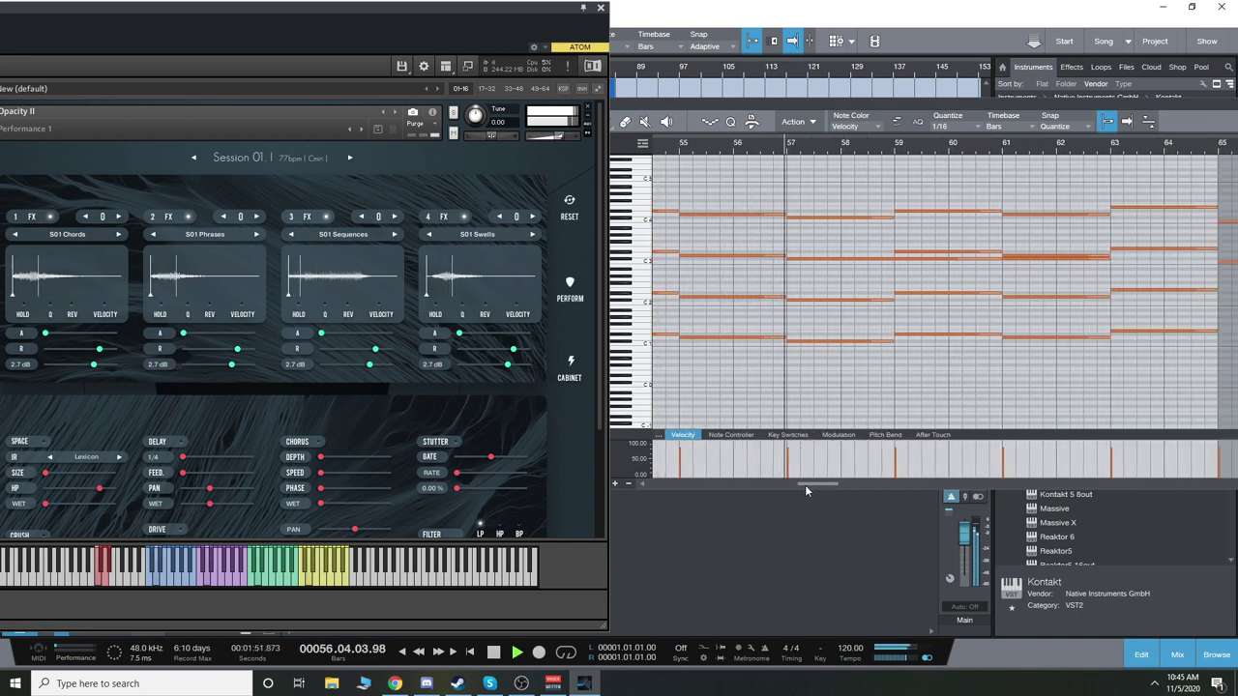
left_click_drag(805, 484, 811, 486)
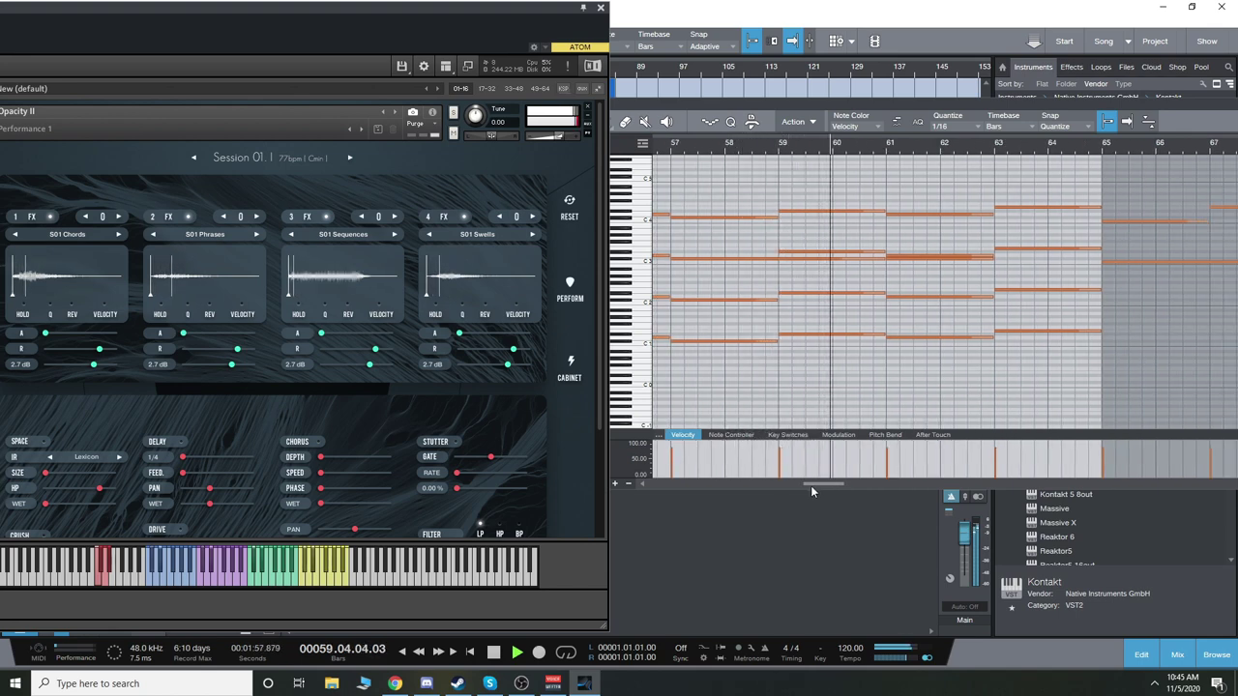
left_click_drag(811, 486, 815, 485)
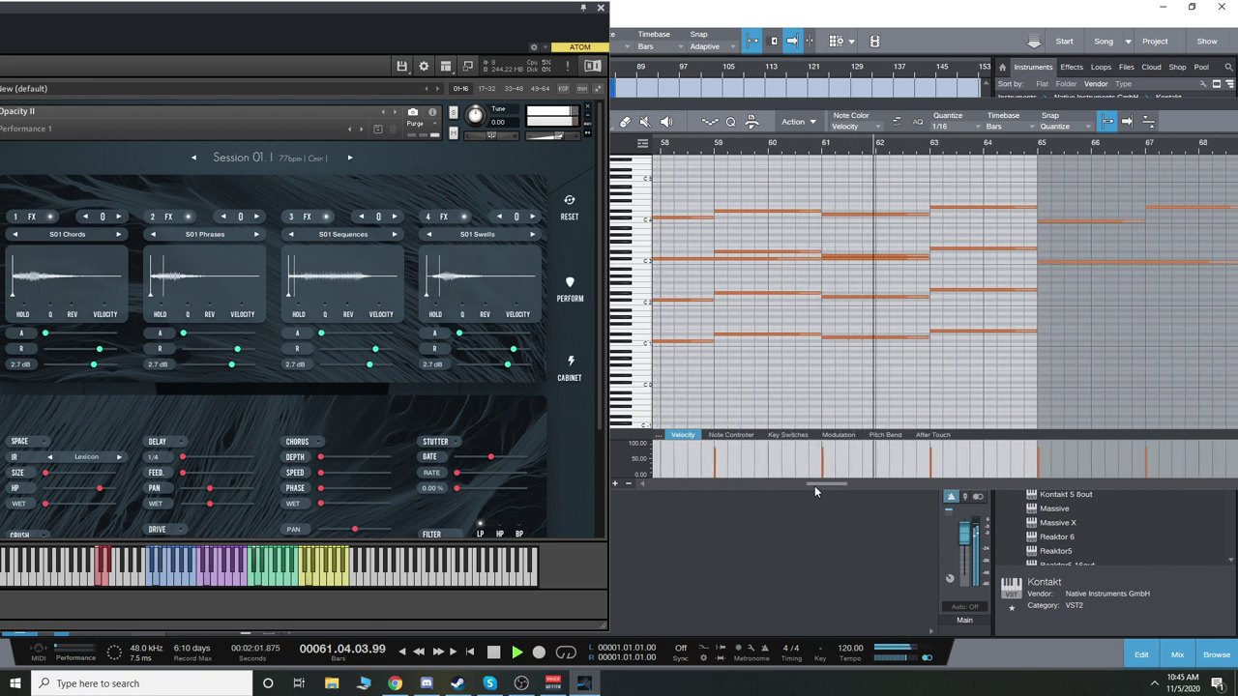
left_click_drag(814, 486, 830, 485)
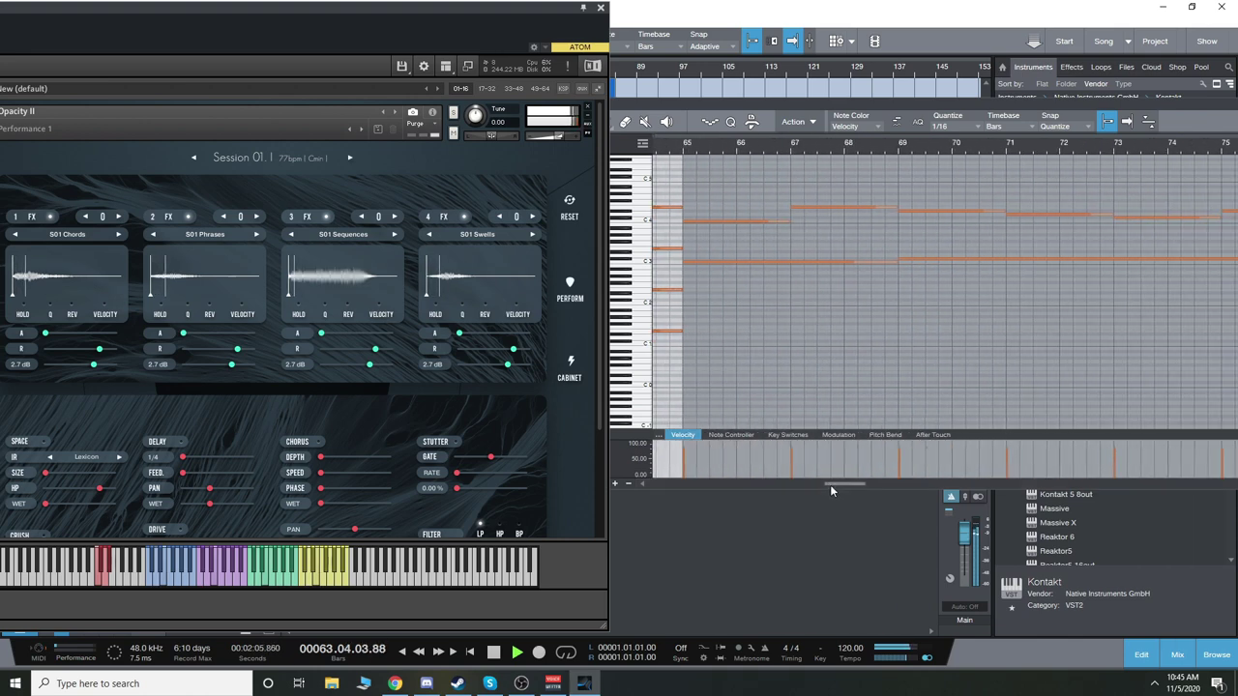
- Make the part starting at bar 65 active and follow its playback through the last notes at bar 80
left_click(758, 379)
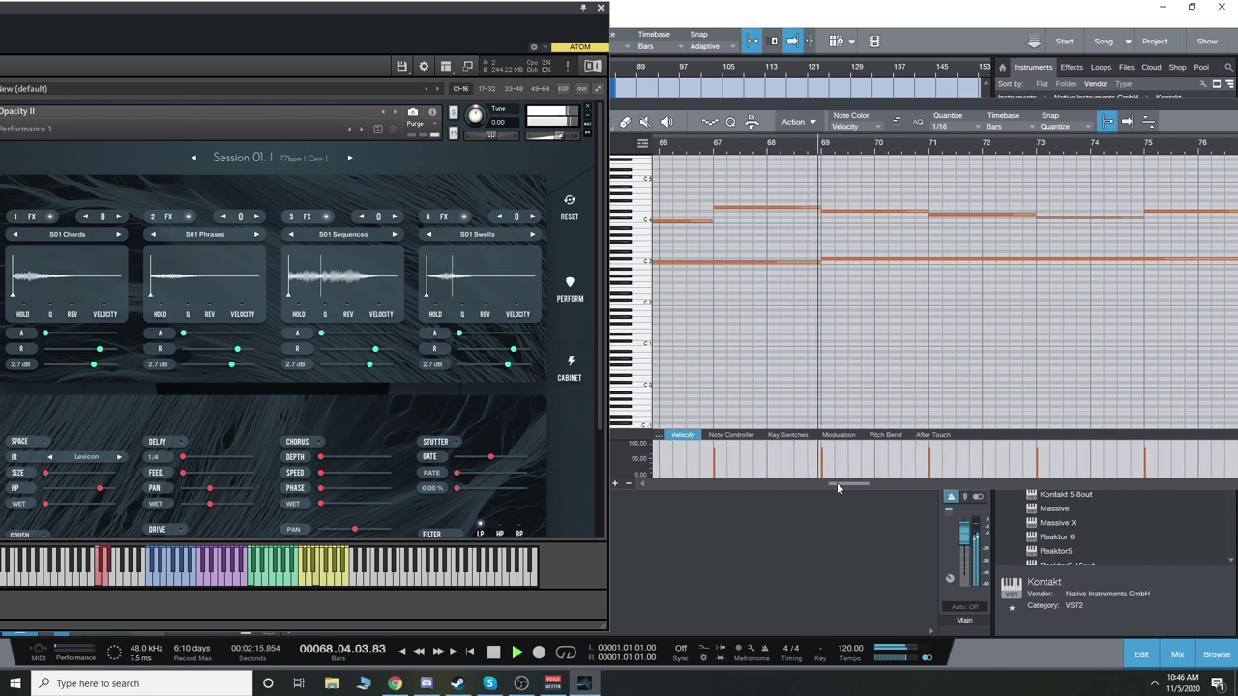
left_click_drag(837, 482, 842, 483)
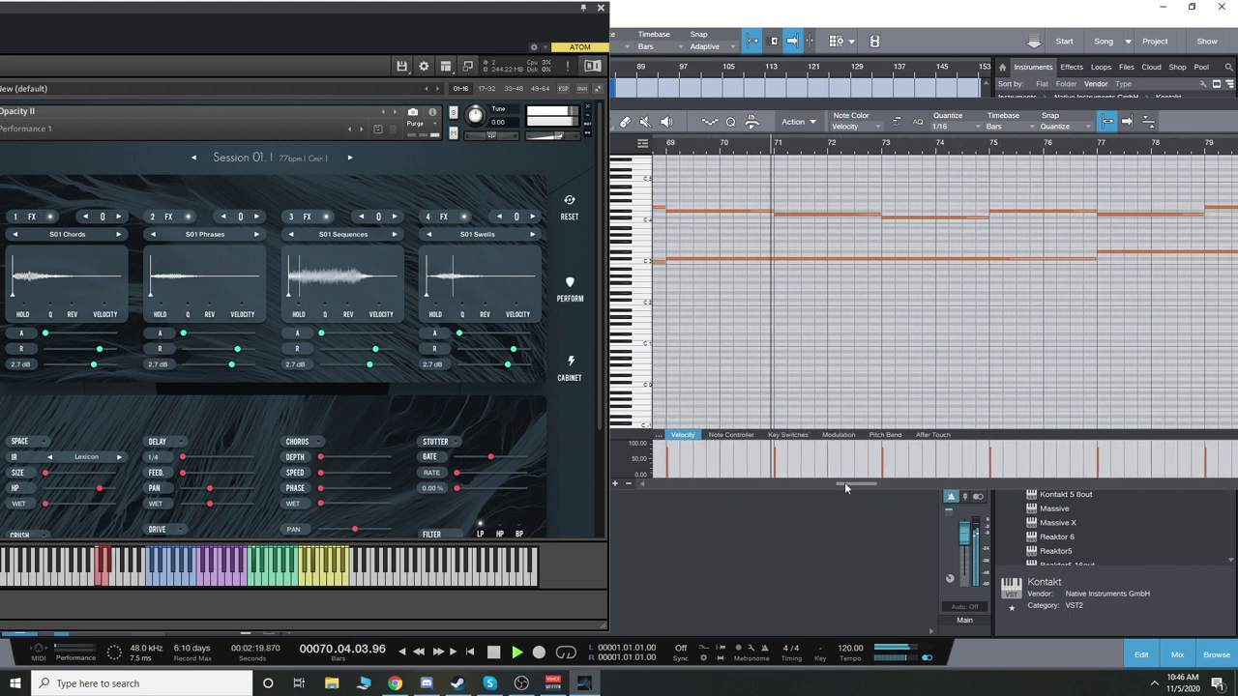
left_click_drag(844, 482, 848, 483)
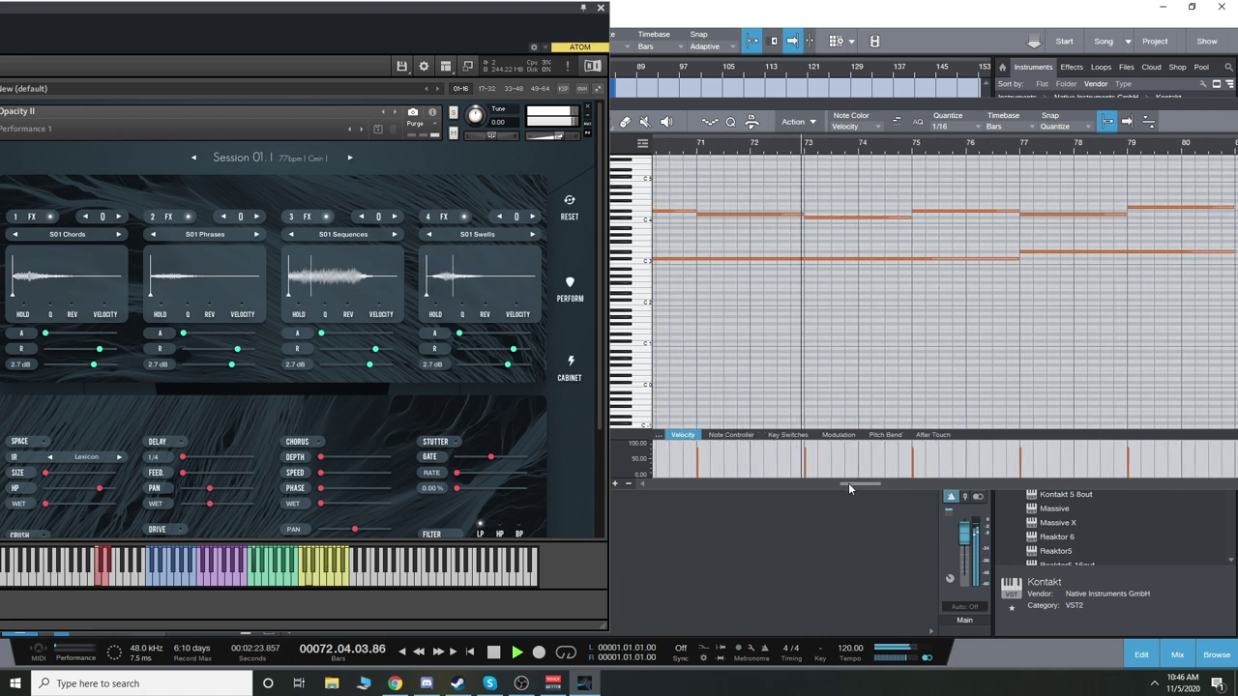
left_click_drag(849, 482, 854, 484)
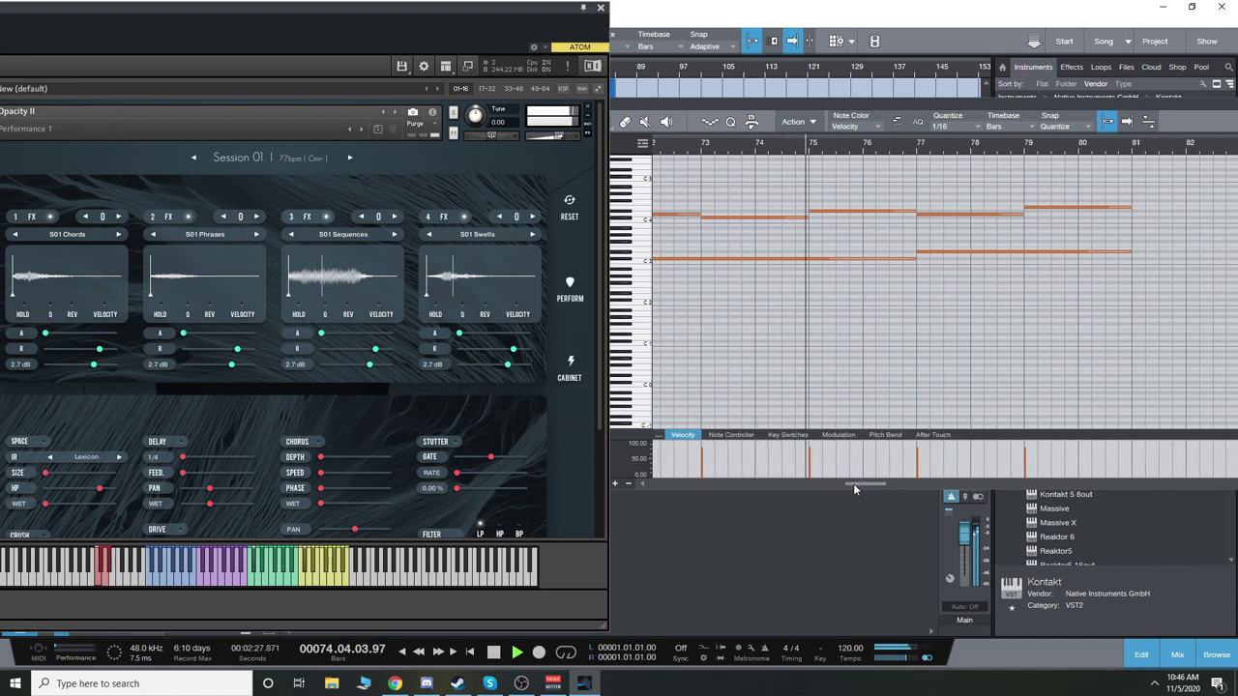
left_click_drag(853, 484, 866, 486)
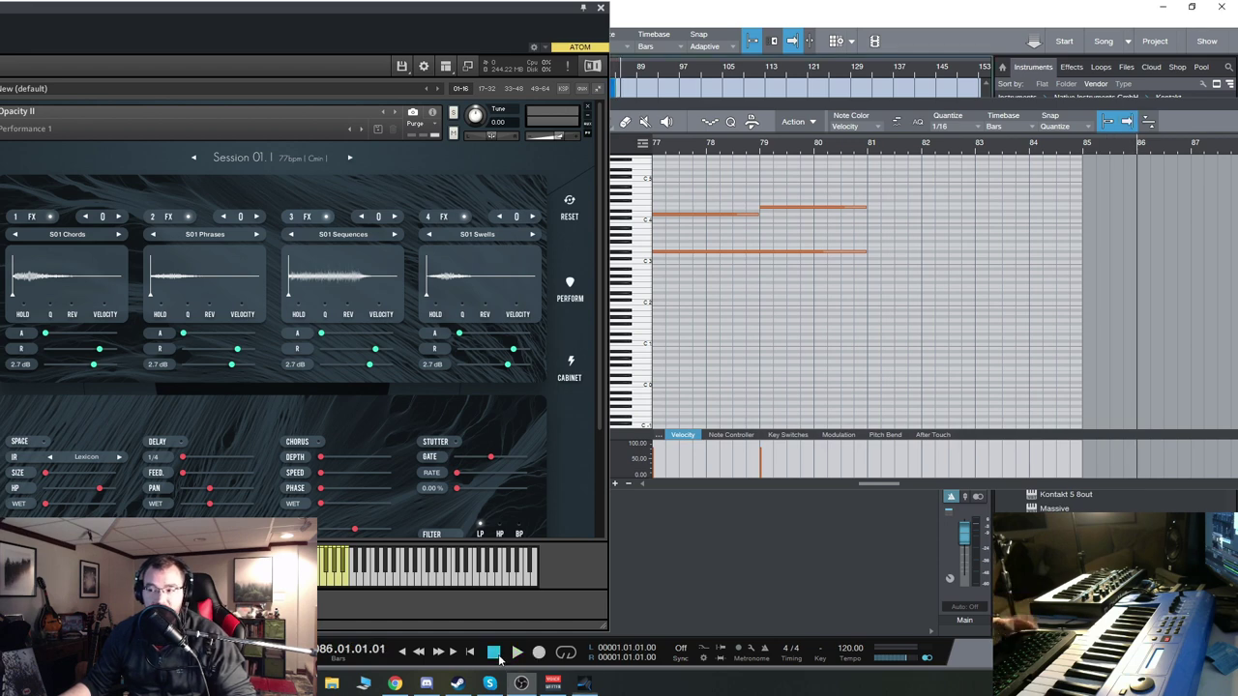
- Close the Kontakt window and examine the layered Opacity 2 notes in the editor from bar 1 onward
left_click_drag(275, 6, 571, 19)
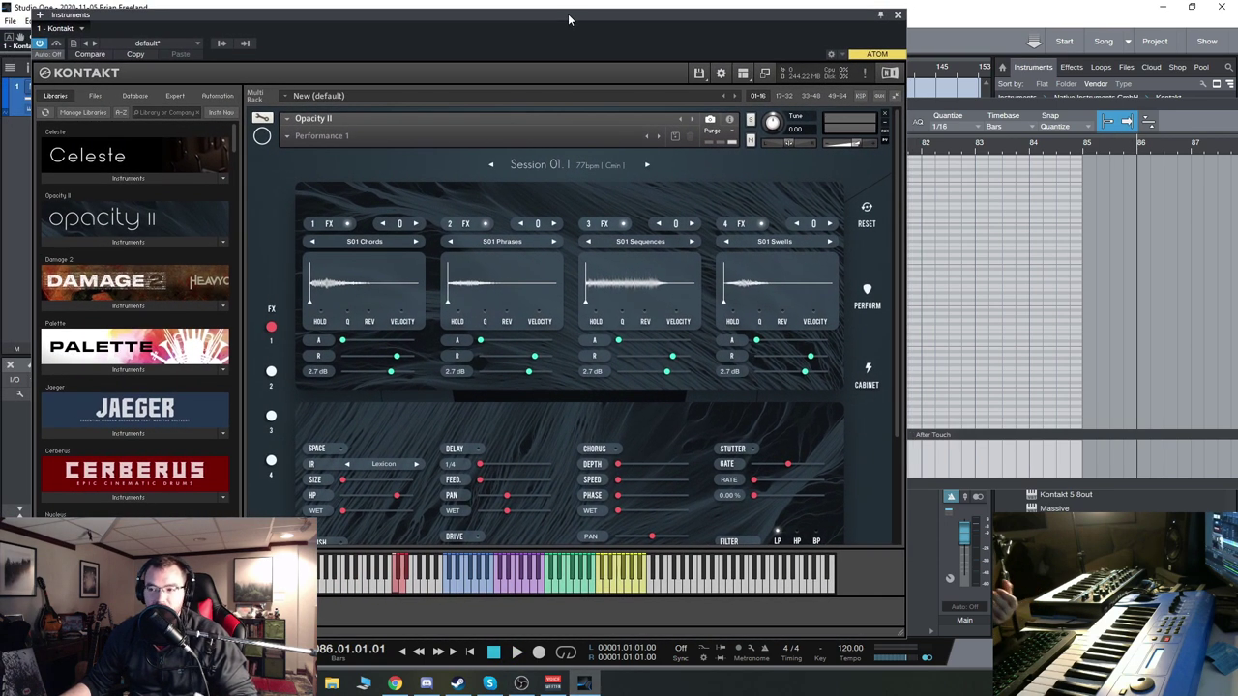
left_click(897, 14)
left_click_drag(868, 102, 842, 91)
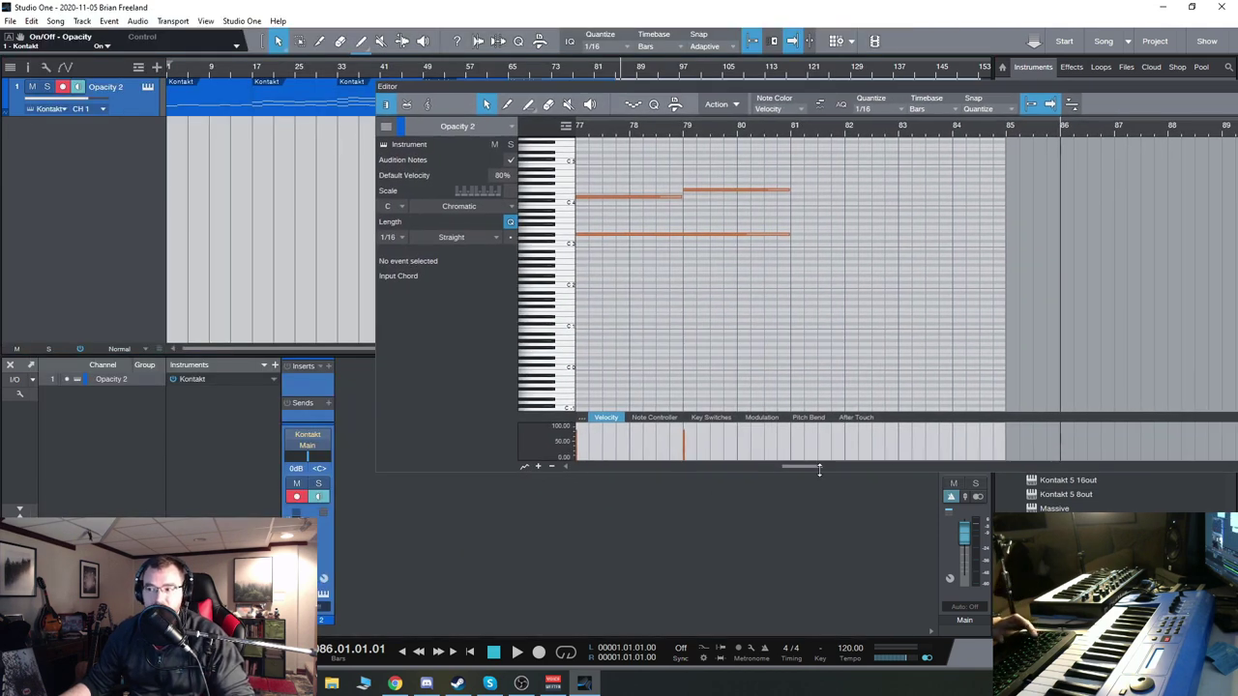
left_click_drag(819, 470, 587, 469)
left_click_drag(739, 91, 628, 82)
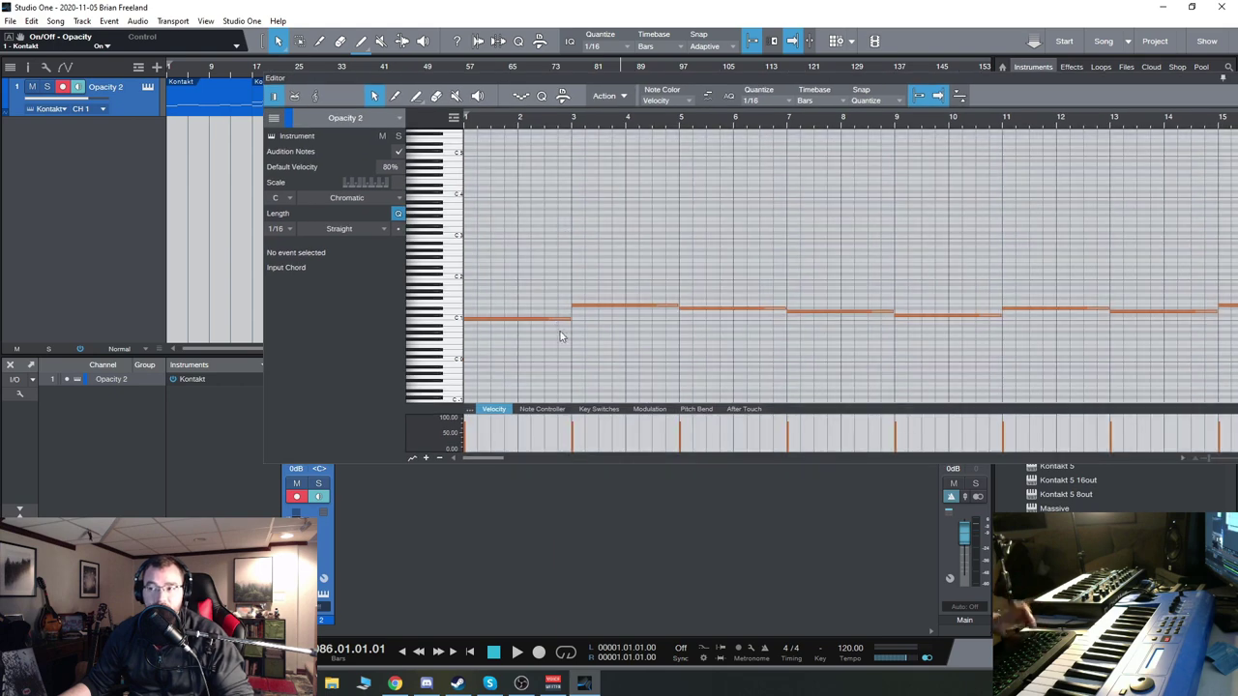
scroll(572, 326, "down", 3)
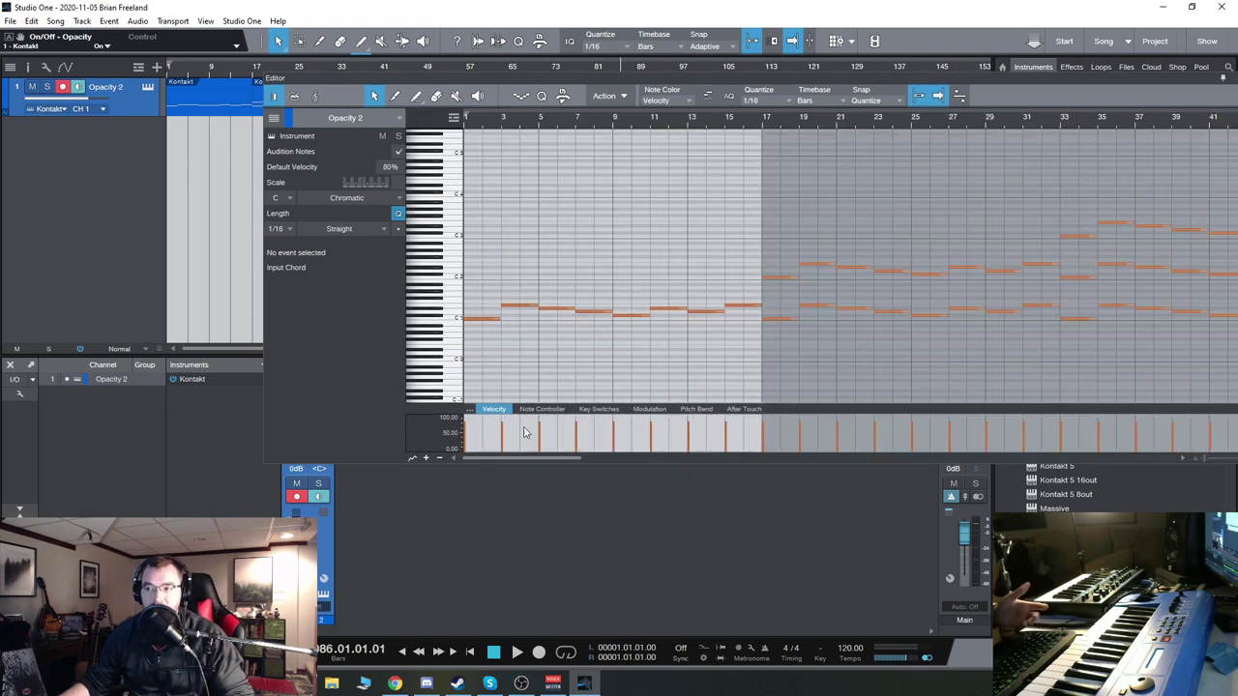
left_click_drag(520, 457, 559, 461)
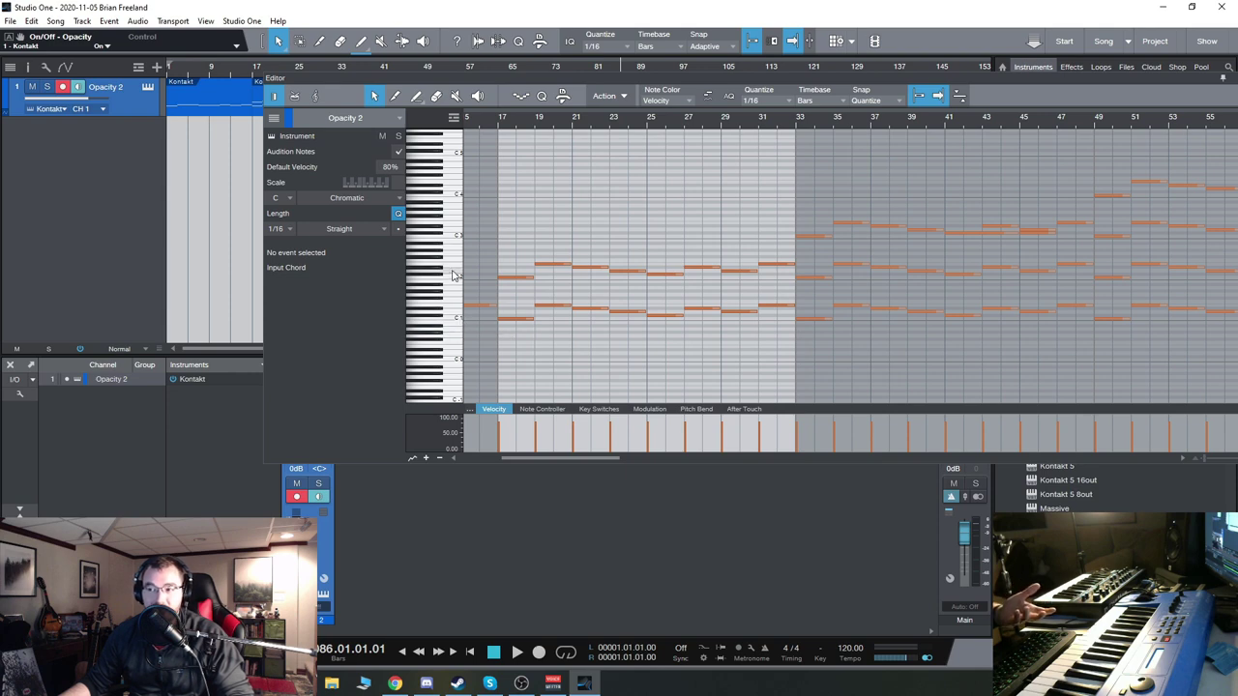
left_click_drag(655, 85, 566, 112)
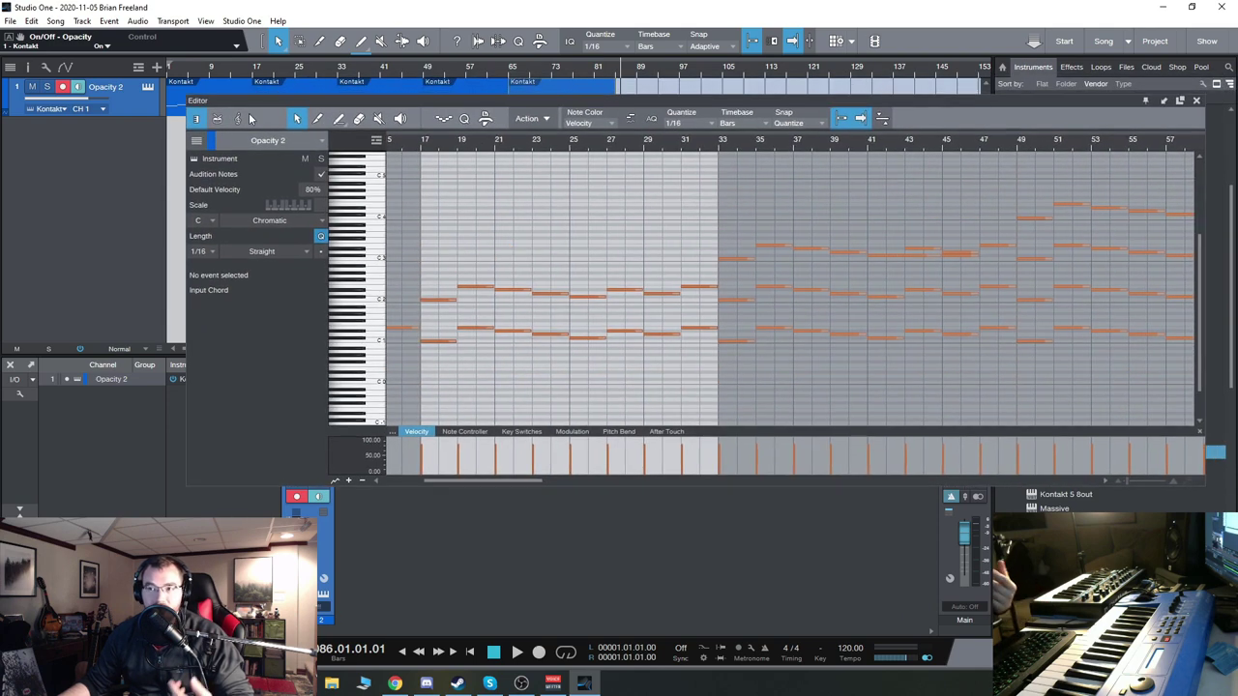
- Reopen the Opacity 2 track's Kontakt instrument and switch Opacity II to the Session 02 preset
left_click(147, 86)
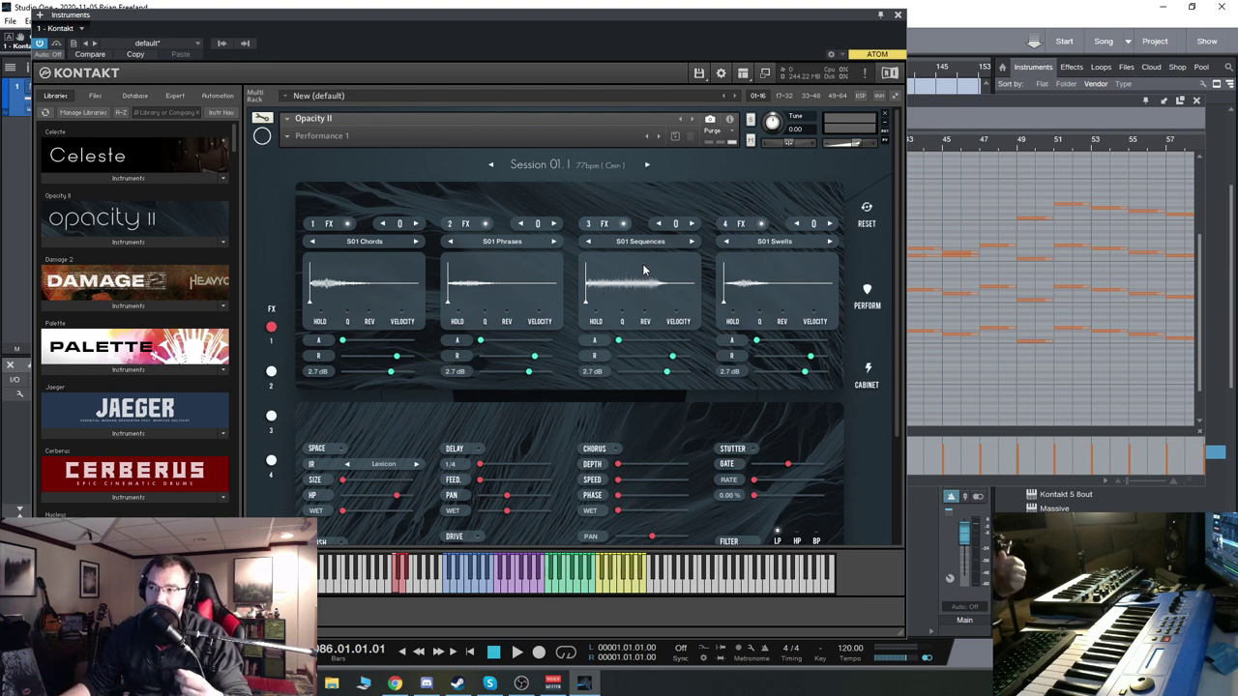
left_click_drag(580, 19, 573, 17)
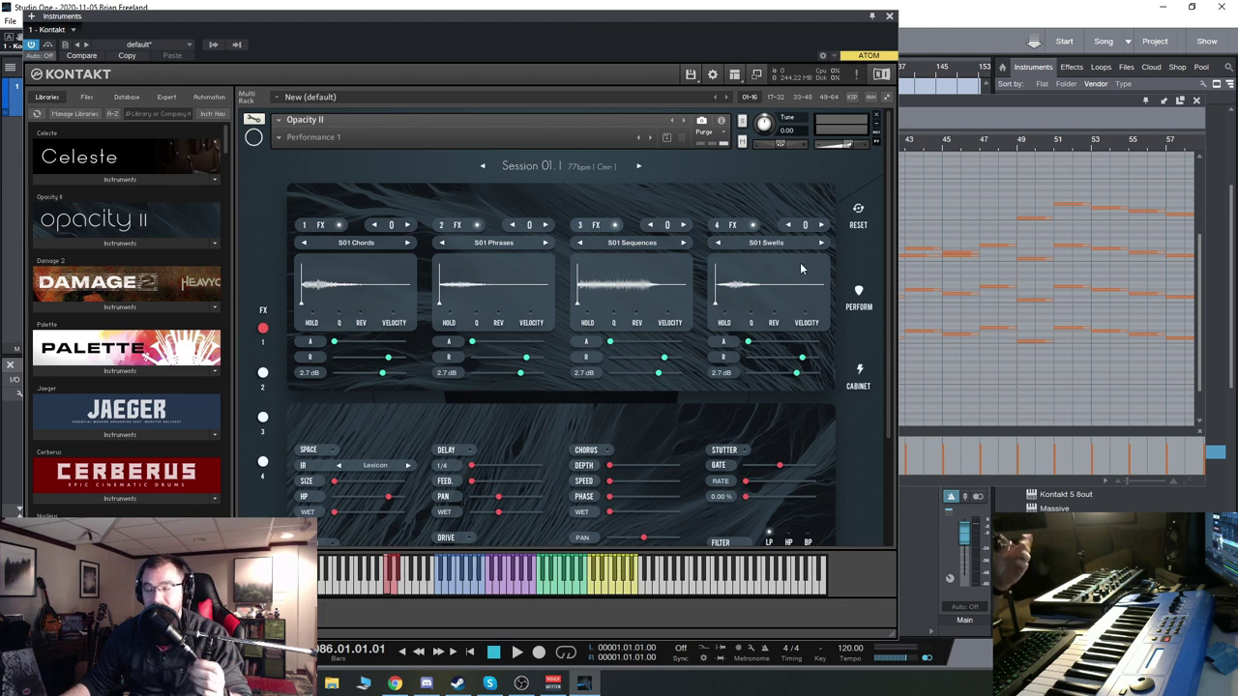
left_click_drag(756, 17, 638, 17)
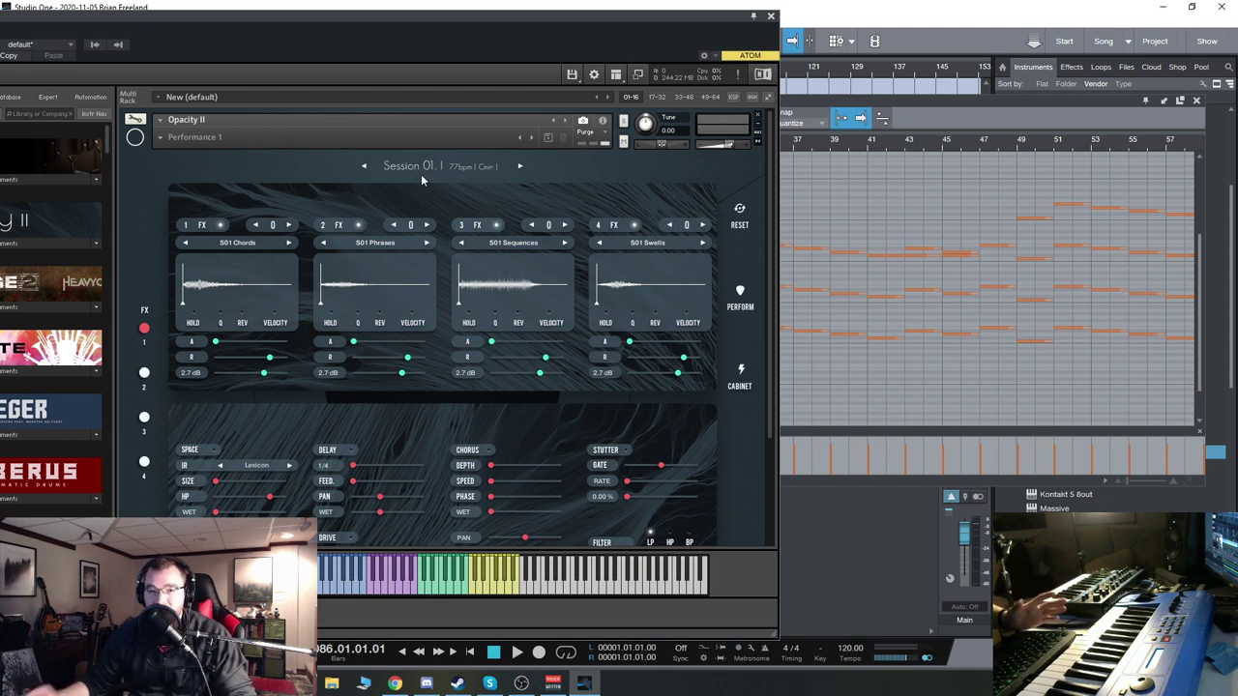
left_click(520, 166)
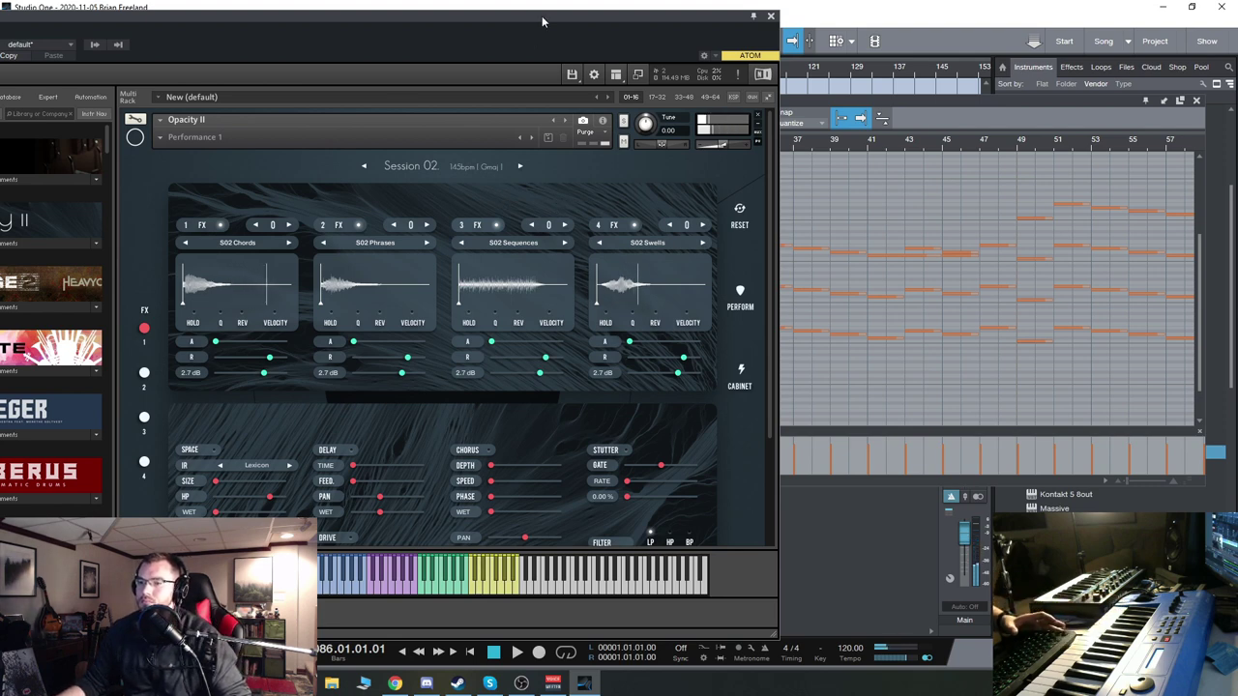
- Move the Kontakt window aside and follow the three-layer part with Session 02 in the note editor, stopping playback near the end of bar 48
left_click_drag(542, 15, 312, 15)
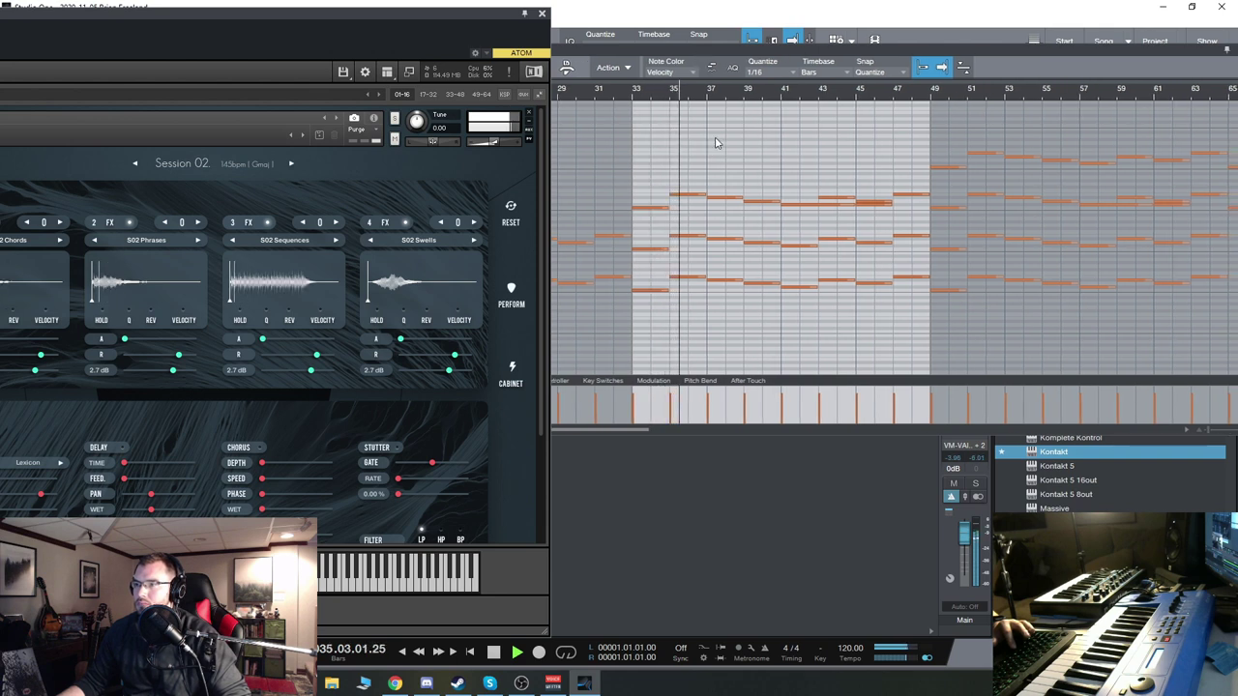
left_click_drag(637, 434, 648, 435)
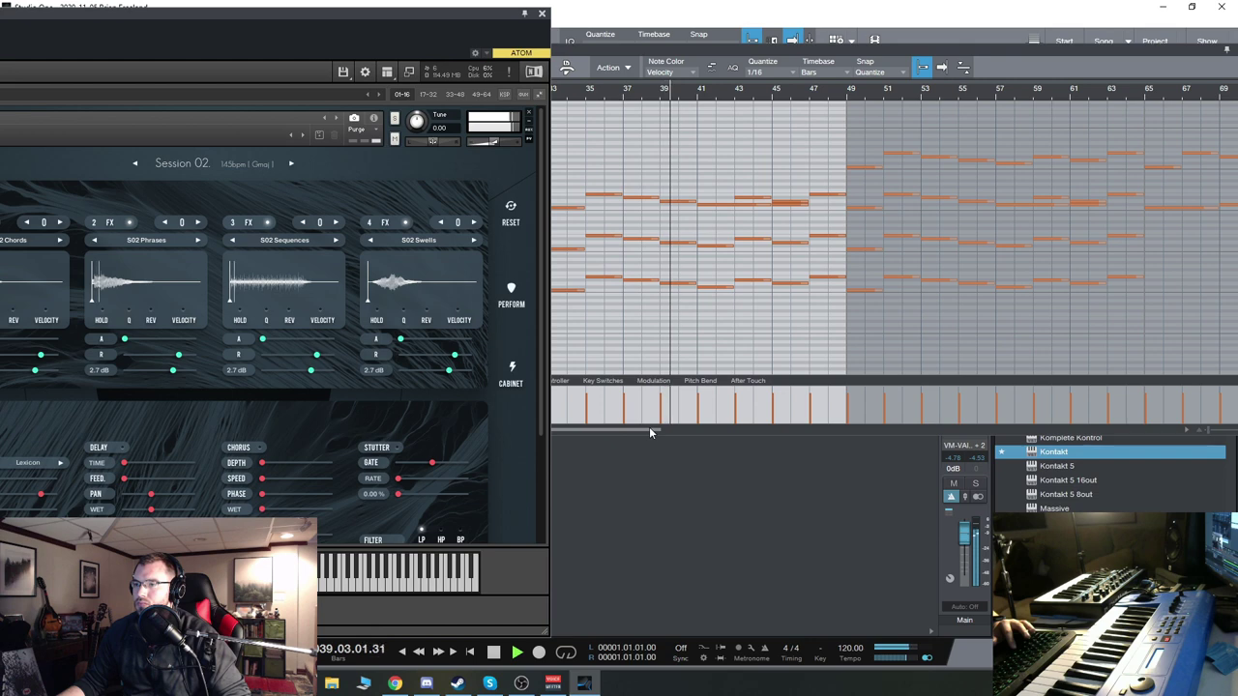
left_click_drag(648, 429, 665, 439)
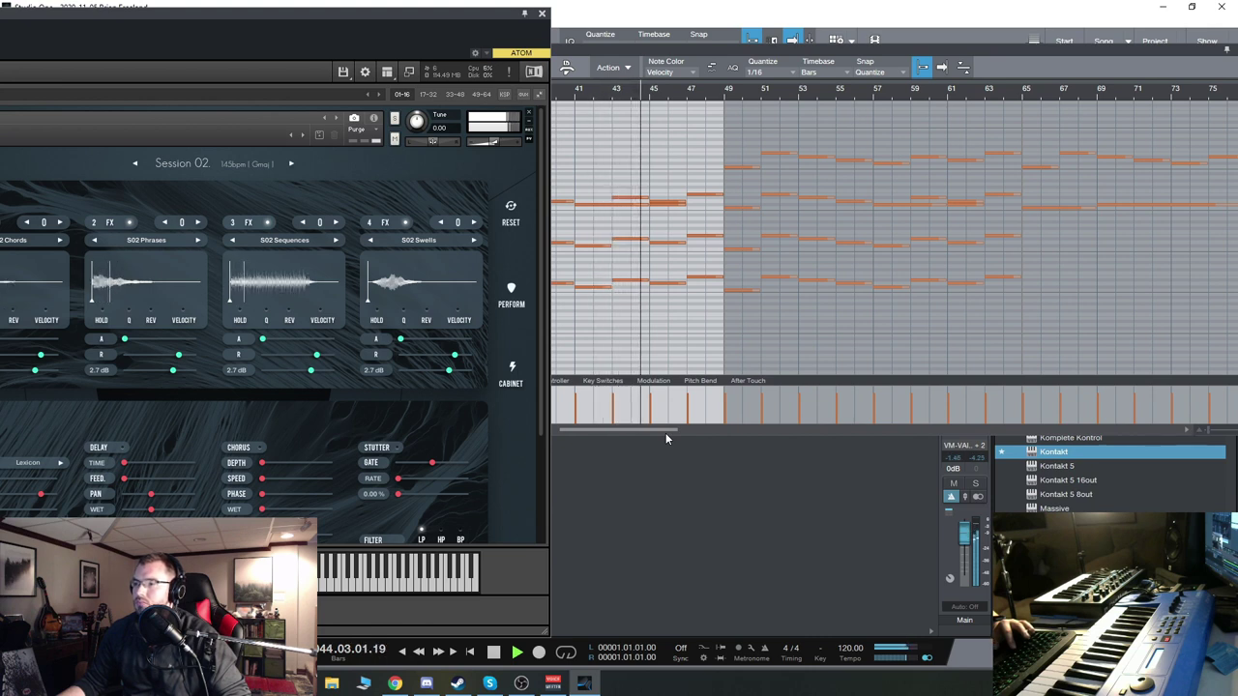
left_click_drag(665, 434, 672, 438)
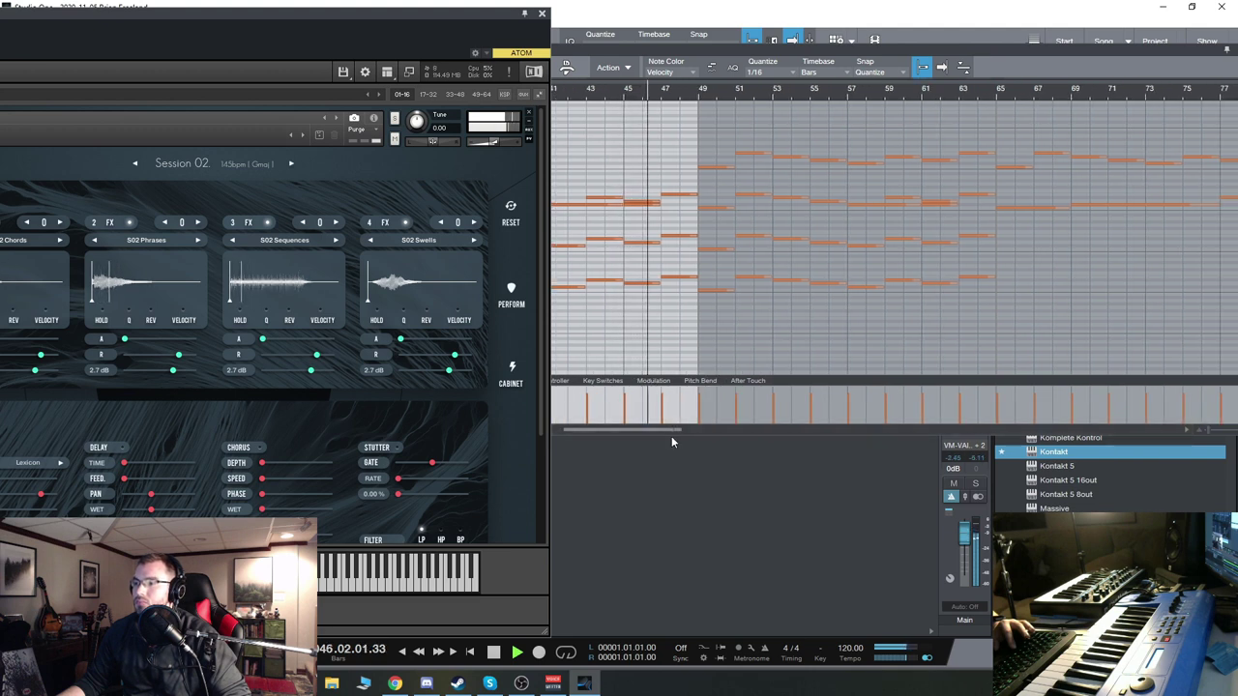
left_click(495, 654)
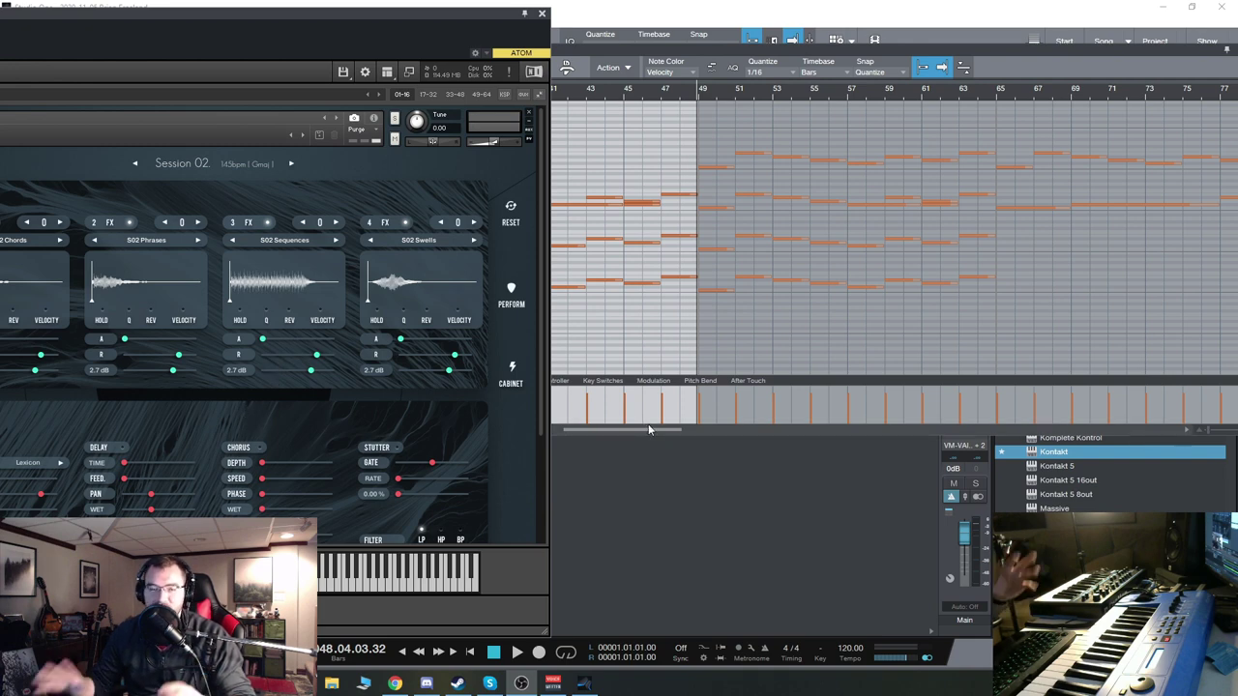
- Switch Opacity II to the Session 03 preset and start playback from bar 29 with the note editor uncovered
left_click_drag(644, 427, 652, 427)
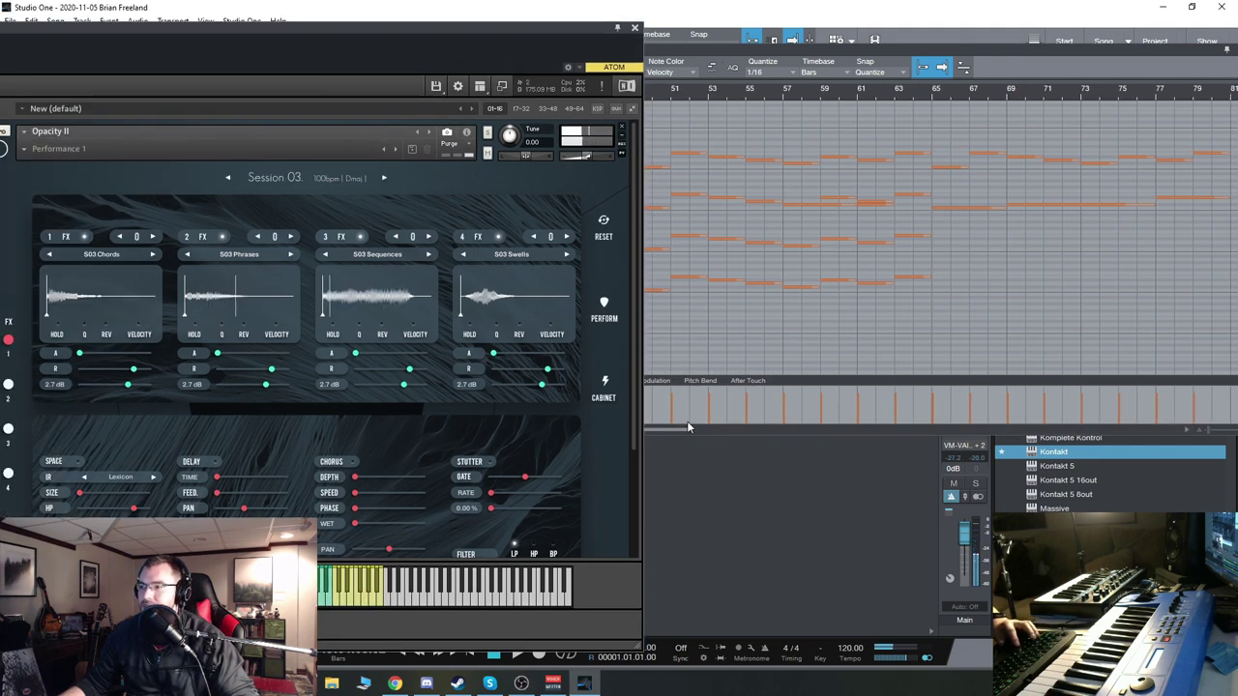
left_click_drag(579, 32, 461, 19)
left_click_drag(646, 428, 637, 427)
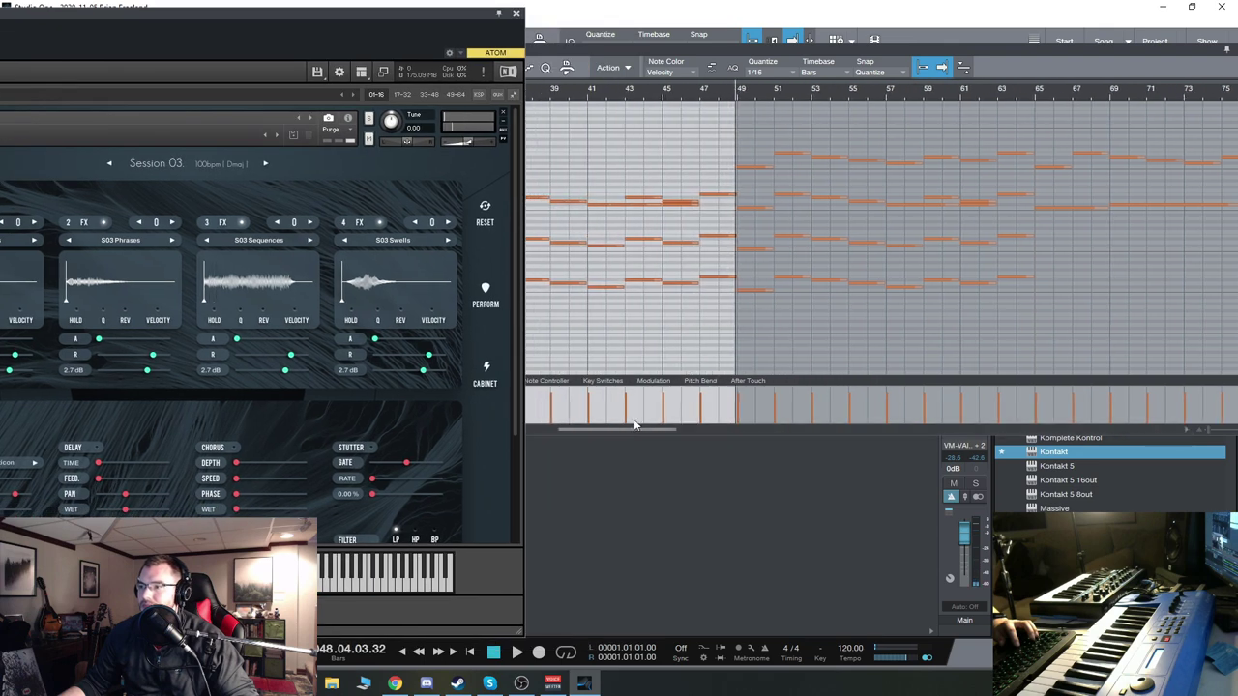
key("space")
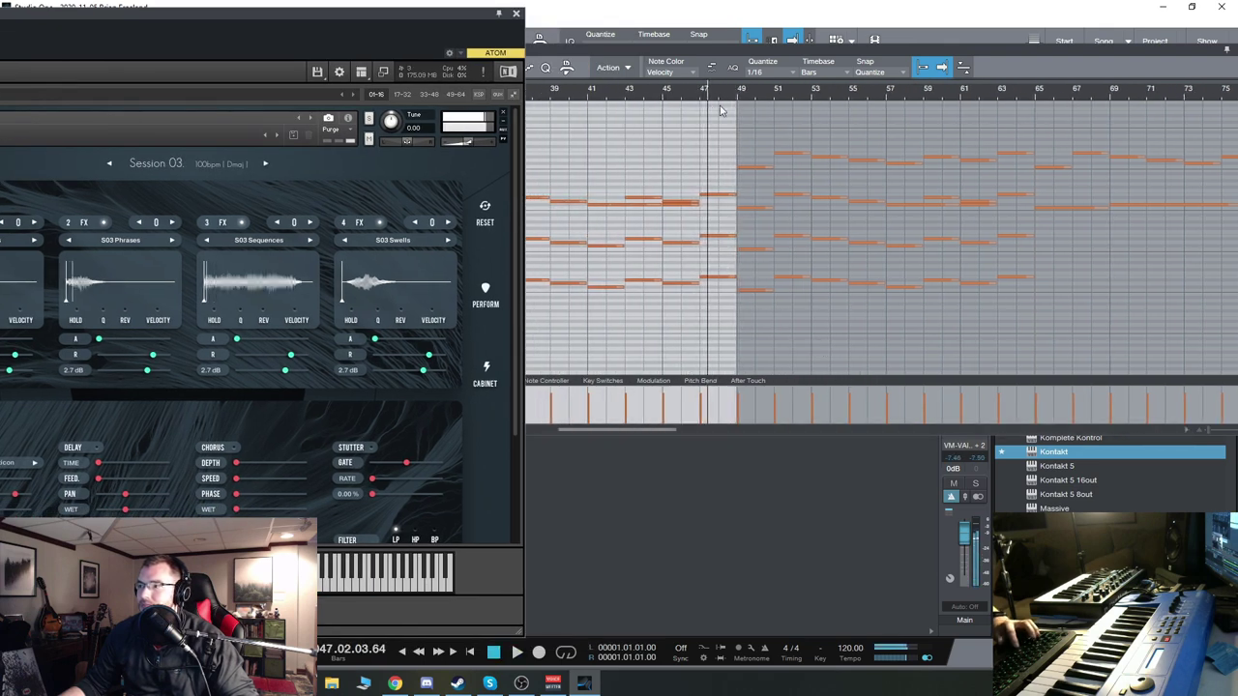
left_click(609, 97)
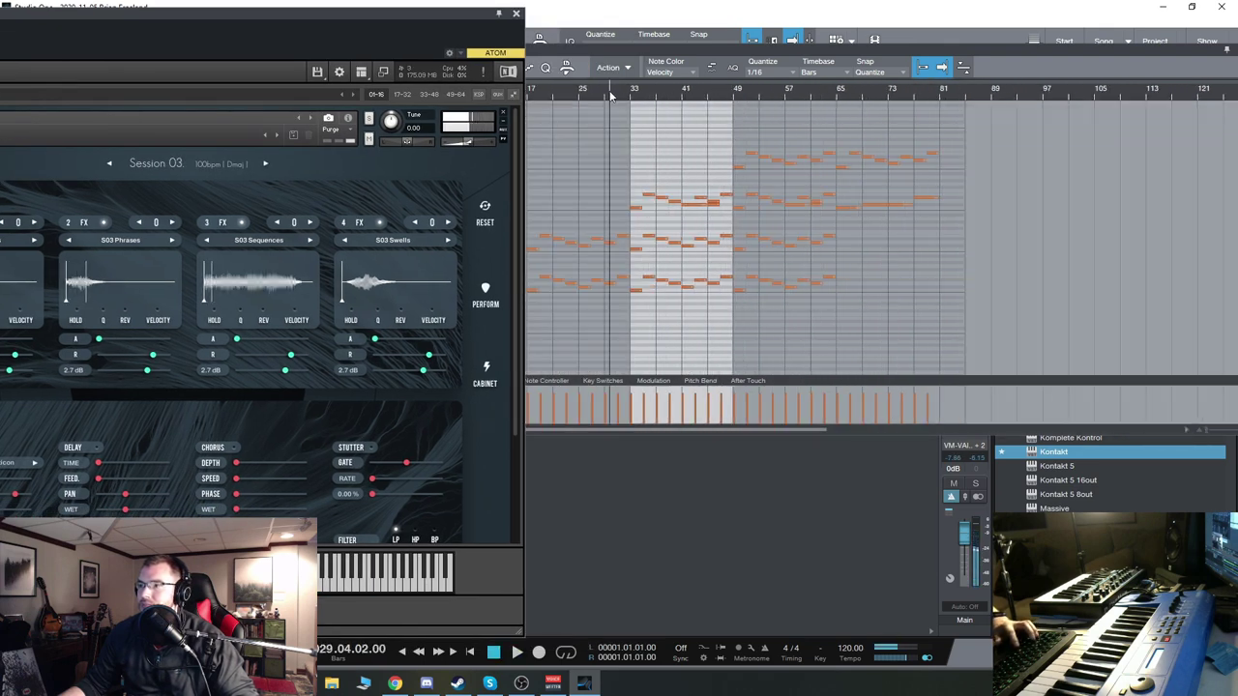
key("w")
key("space")
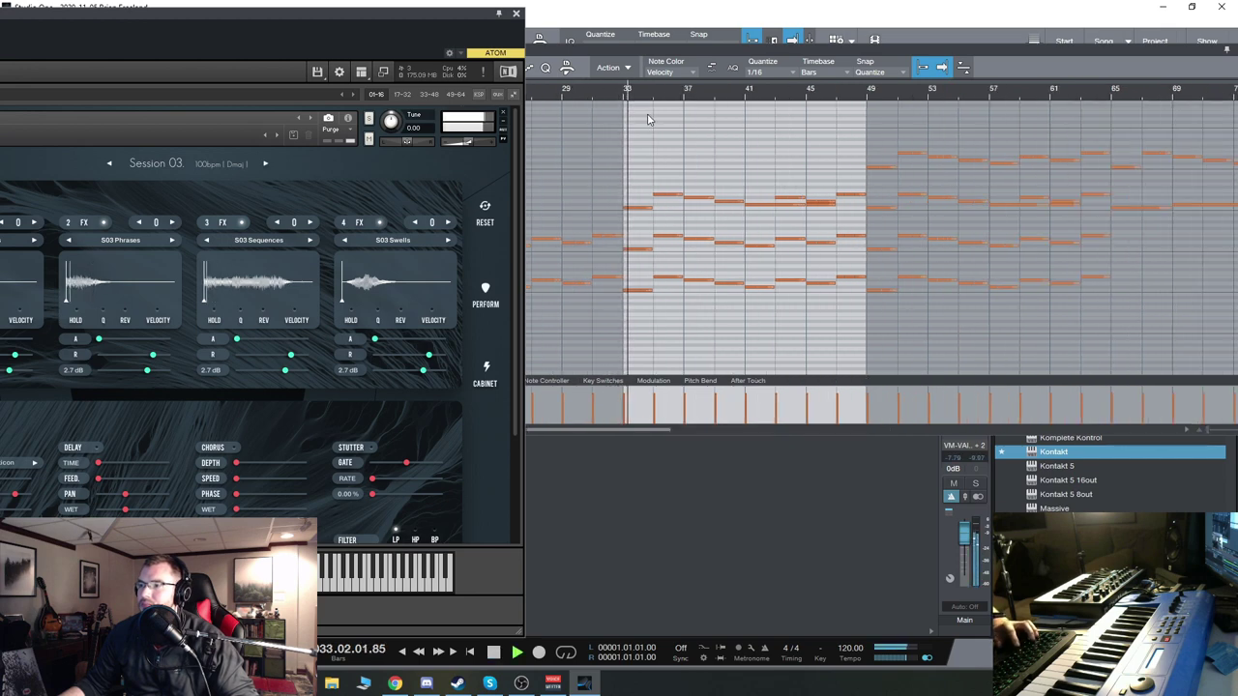
- Follow the Session 03 playback in the note editor from bar 33 into the four-layer part and stop it in bar 52
left_click_drag(638, 430, 648, 429)
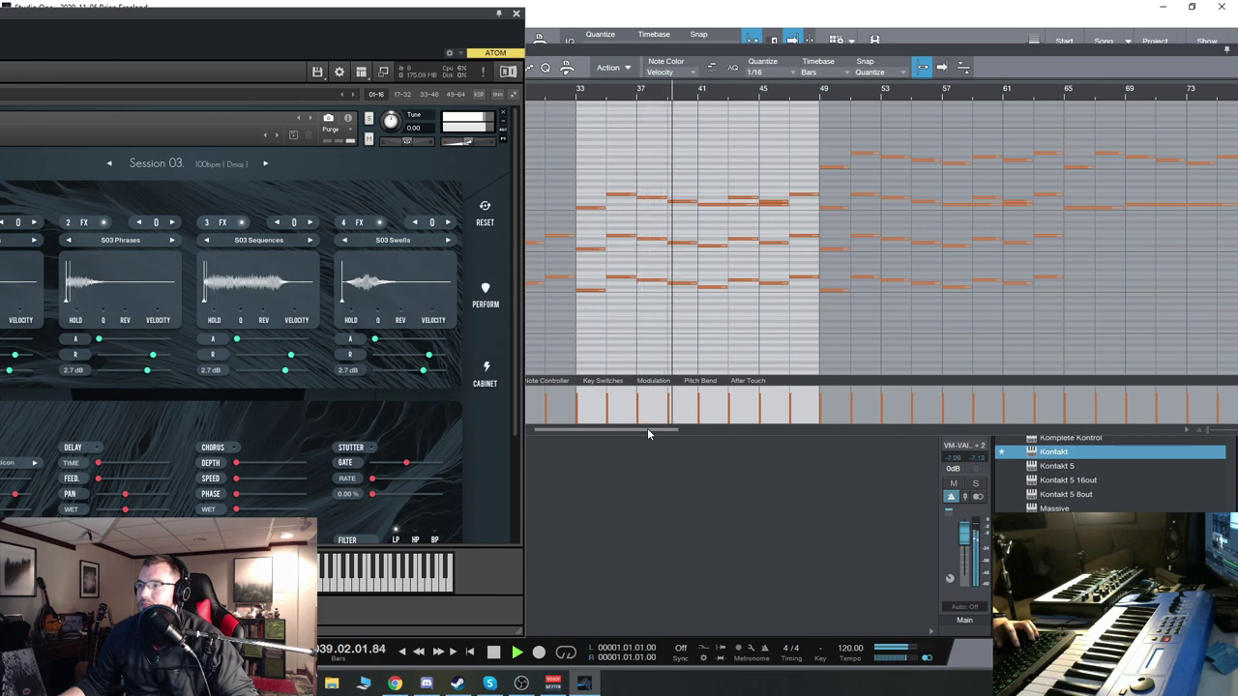
left_click_drag(649, 433, 681, 434)
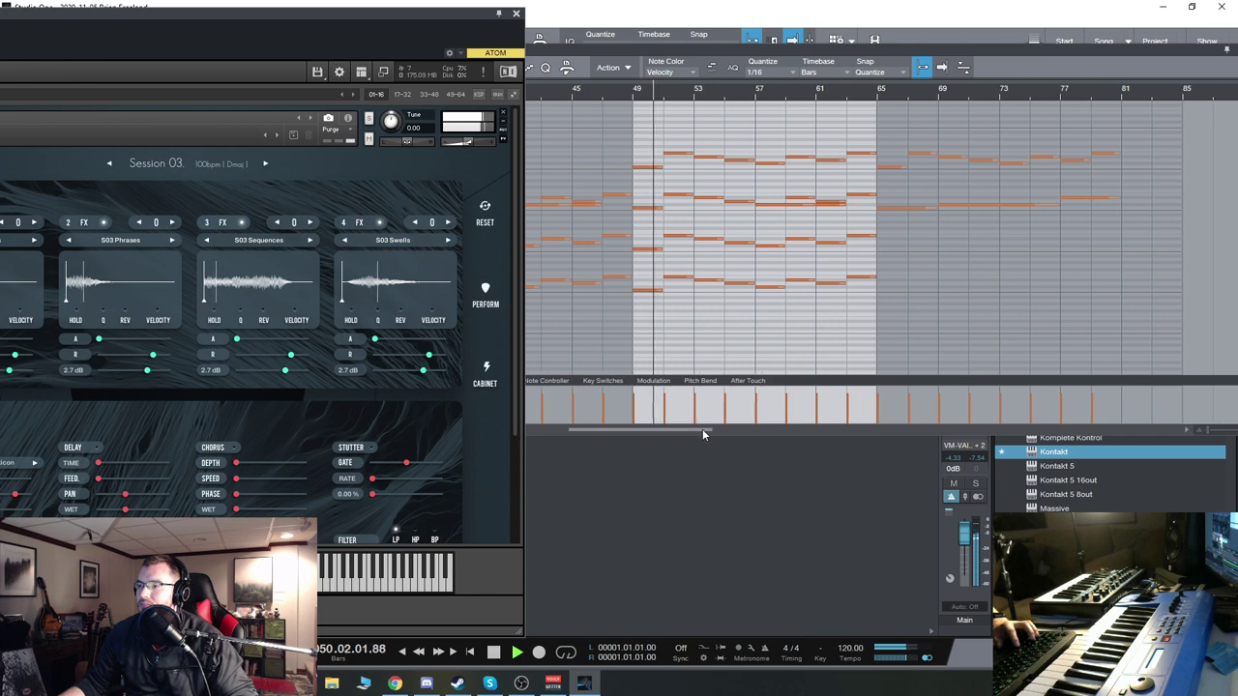
left_click_drag(703, 432, 713, 428)
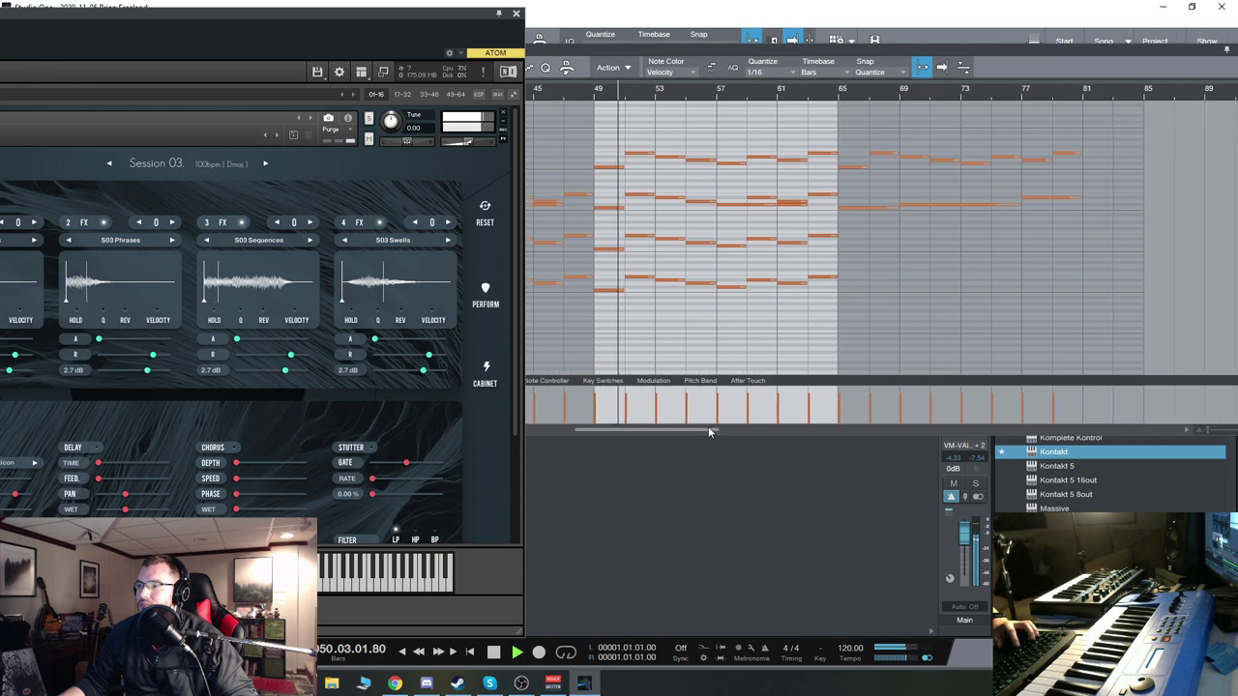
left_click(494, 654)
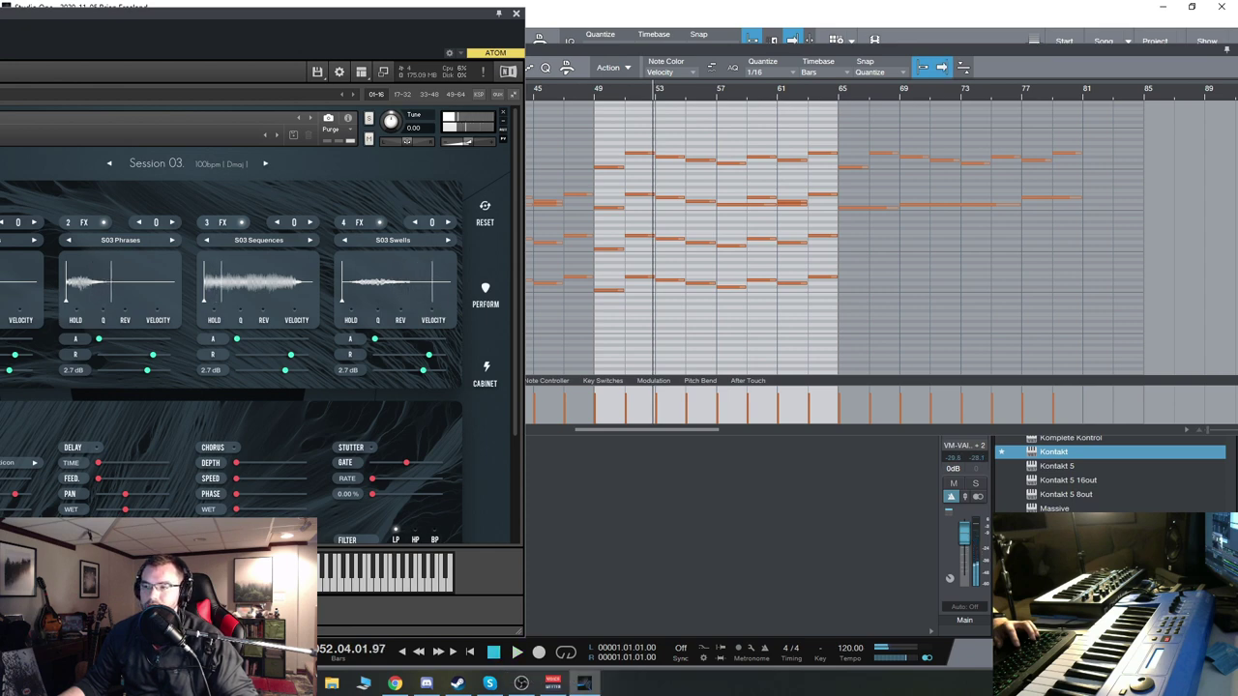
- Move the Kontakt window so its library browser and the whole width of the Opacity II interface are in view
left_click(522, 683)
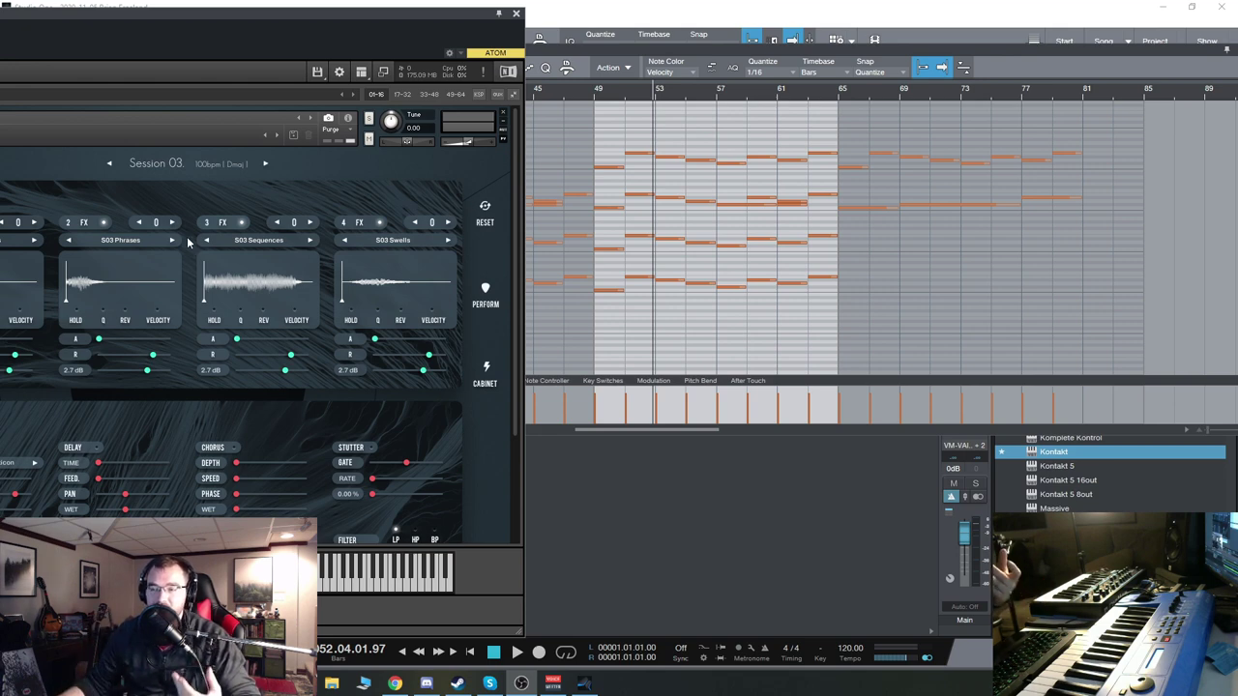
left_click_drag(213, 16, 506, 23)
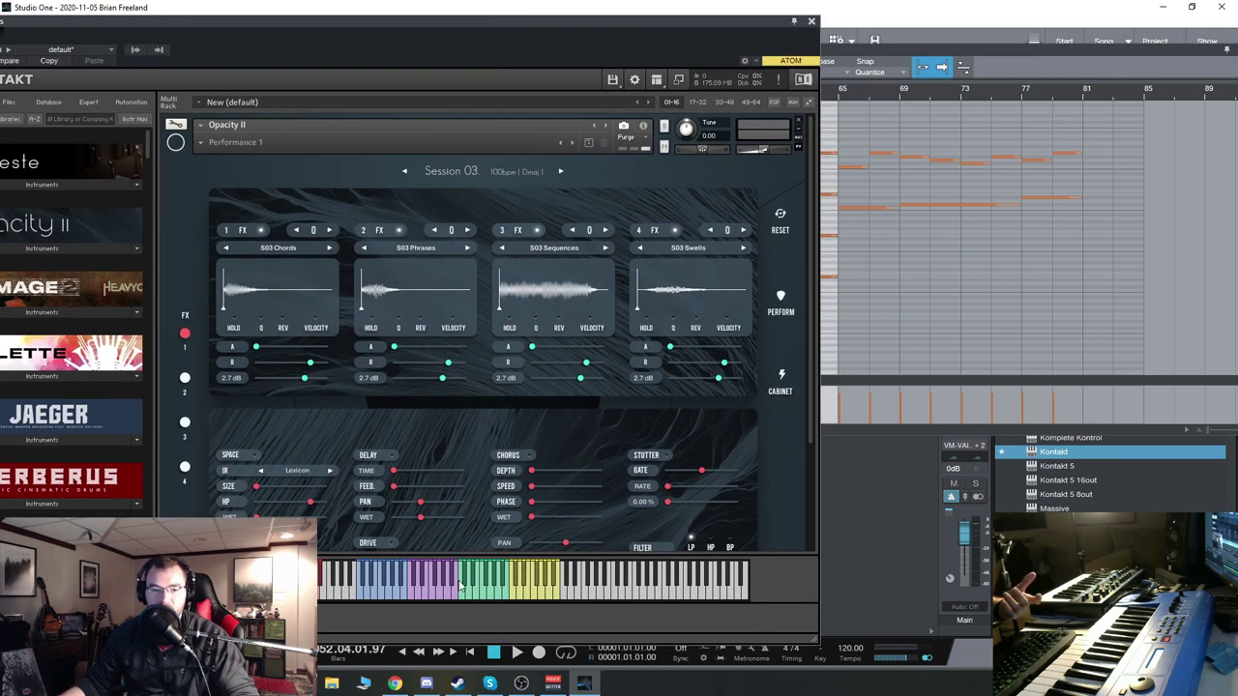
left_click_drag(507, 17, 526, 13)
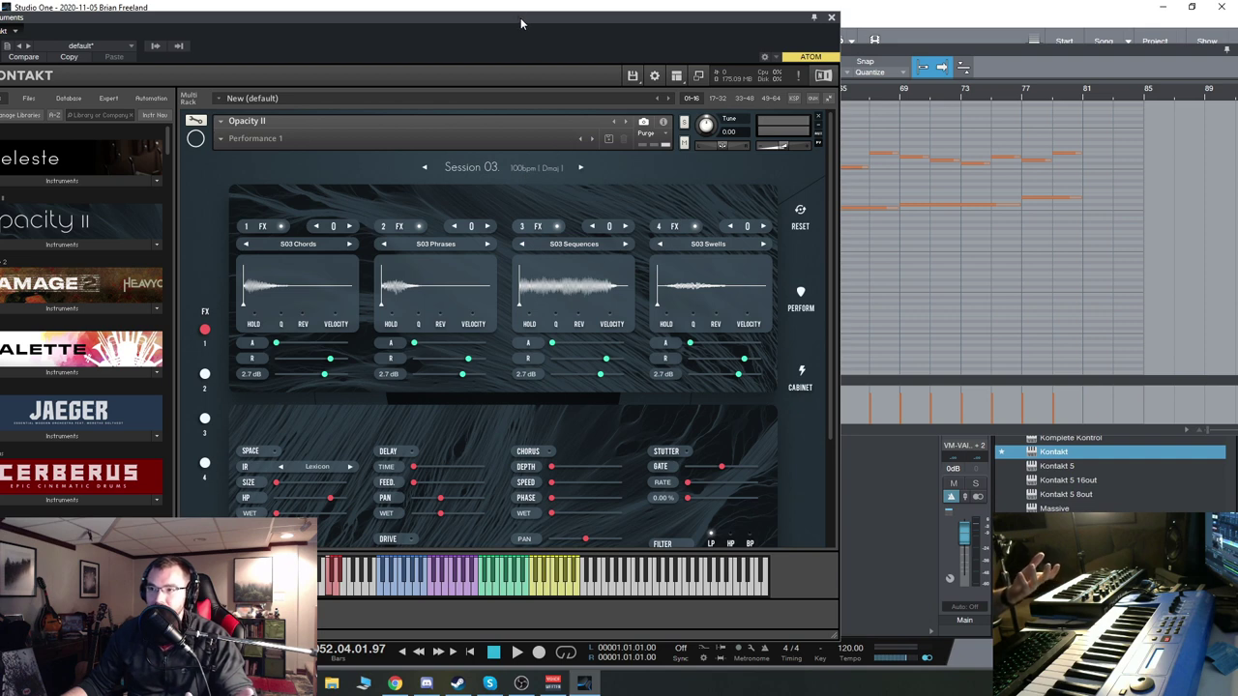
left_click_drag(519, 13, 520, 7)
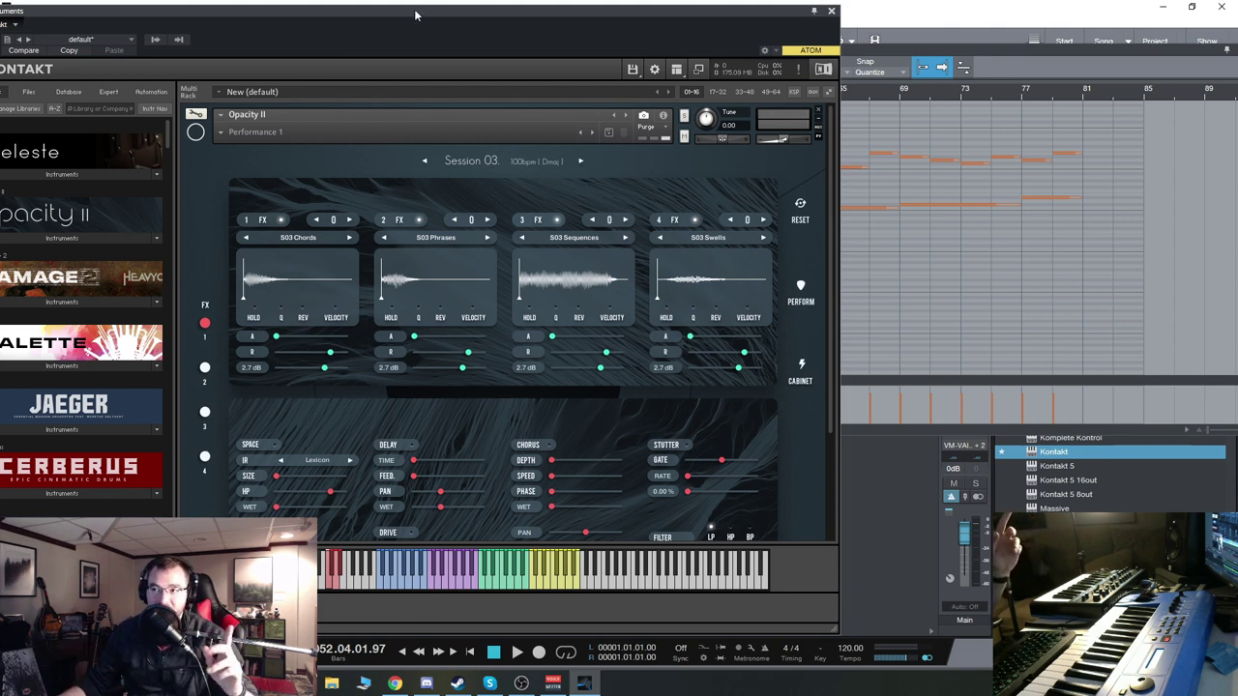
left_click_drag(414, 9, 564, 8)
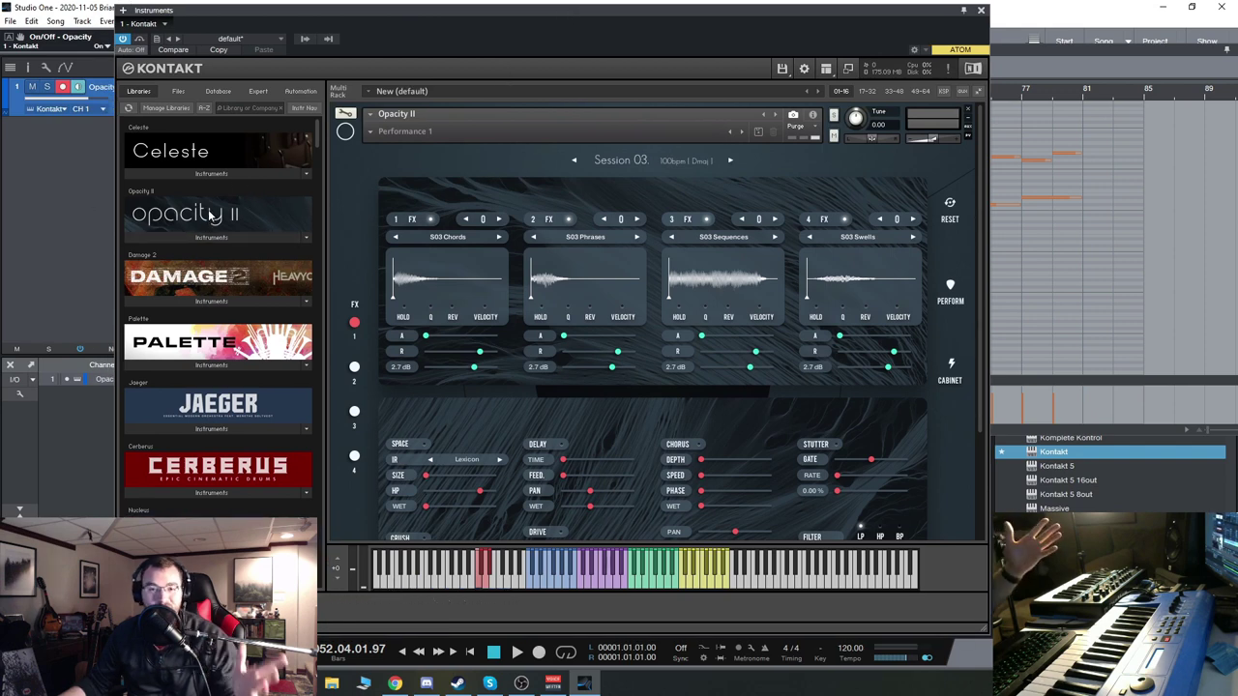